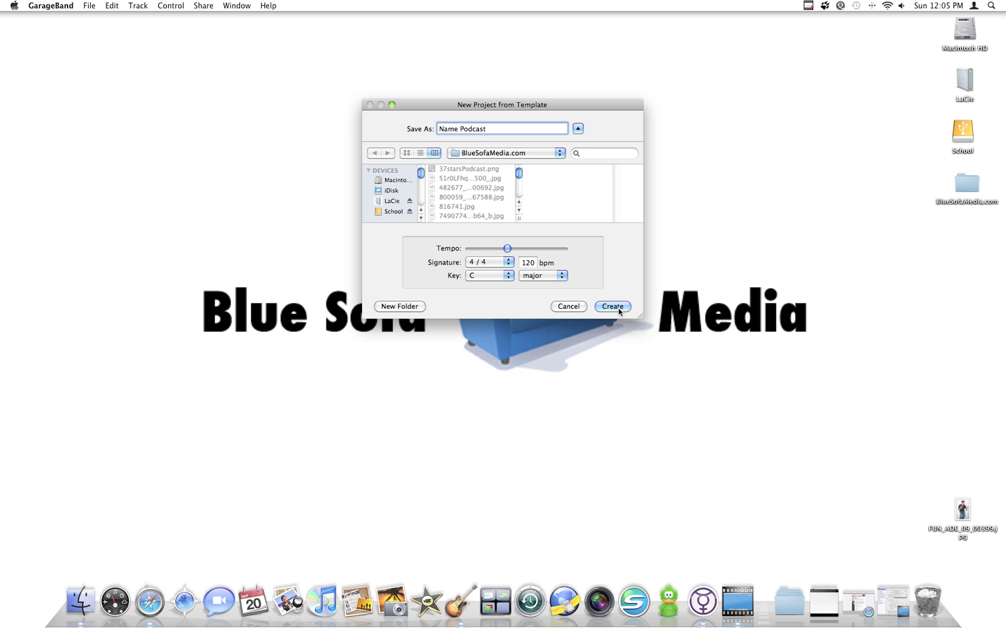
Create the podcast project "Name Podcast", show audio in the media browser, and look through the Female Voice and Jingles tracks.
click(619, 312)
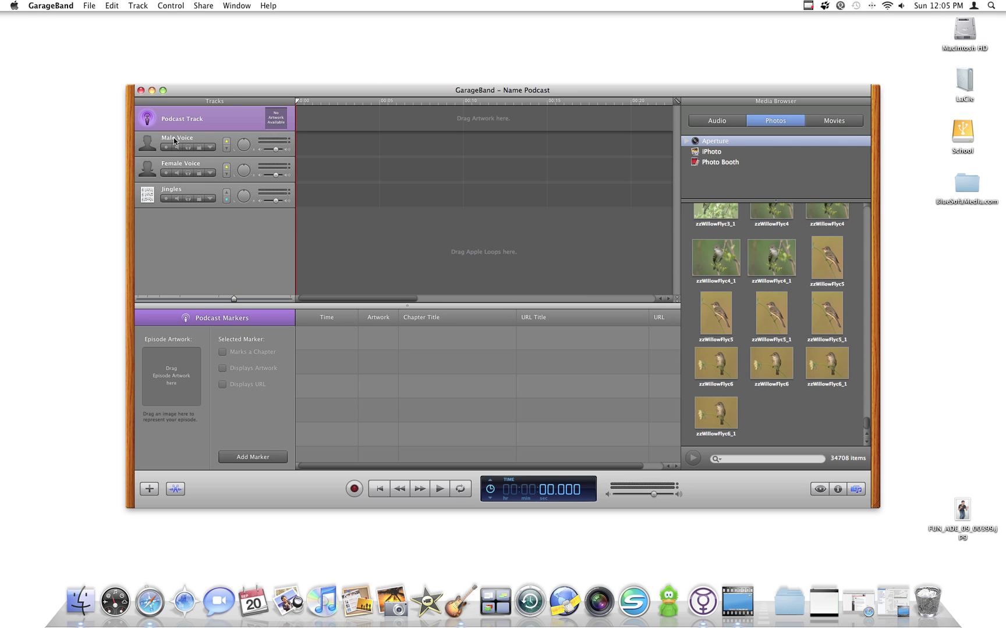
click(706, 123)
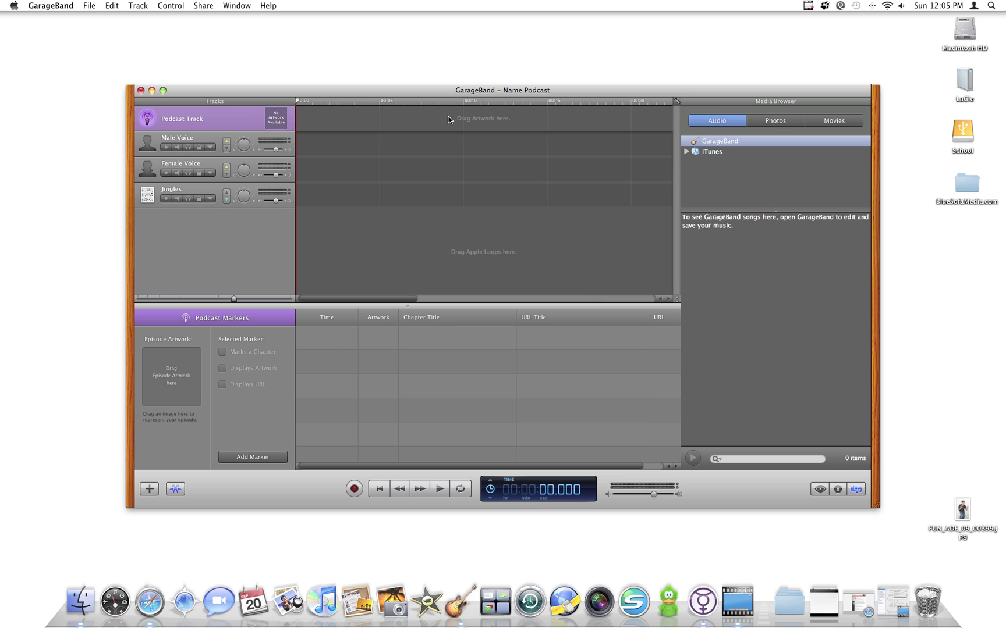
click(217, 162)
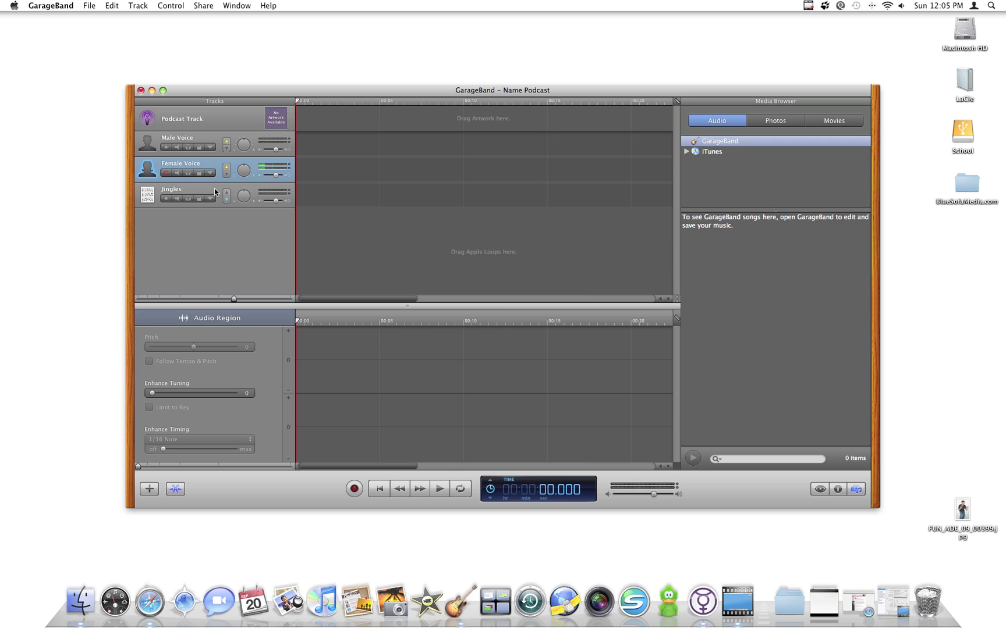
click(214, 188)
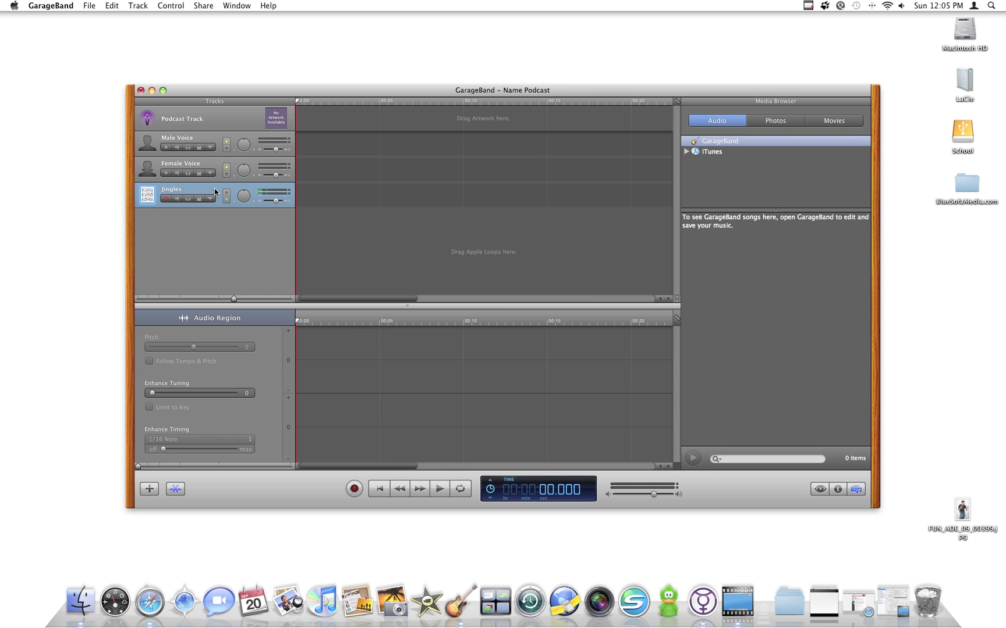
Record about 30 seconds of narration on the Male Voice track, stop playback, and return the playhead to the start.
click(202, 141)
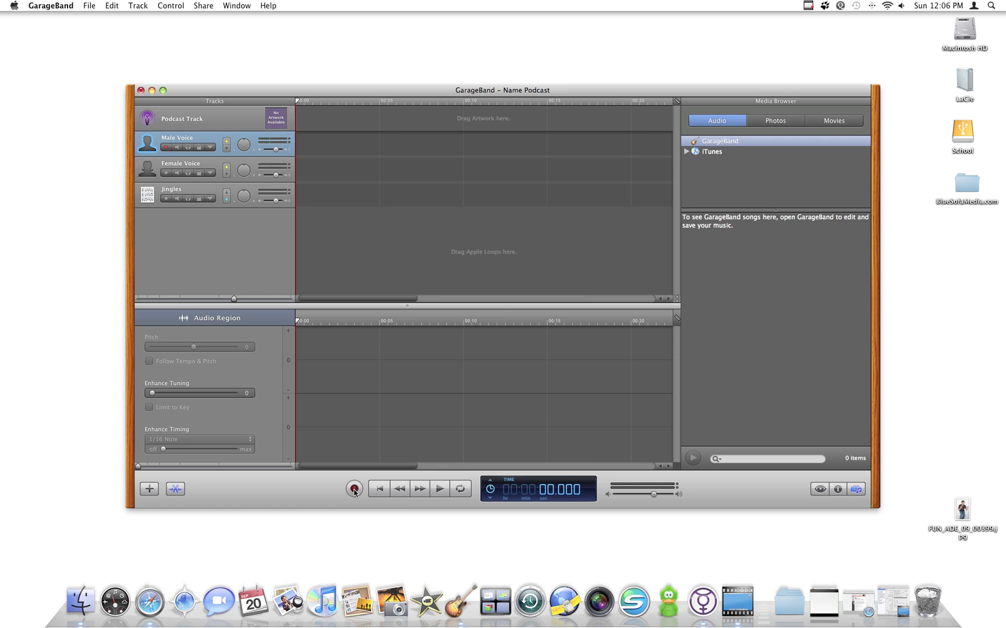
click(357, 491)
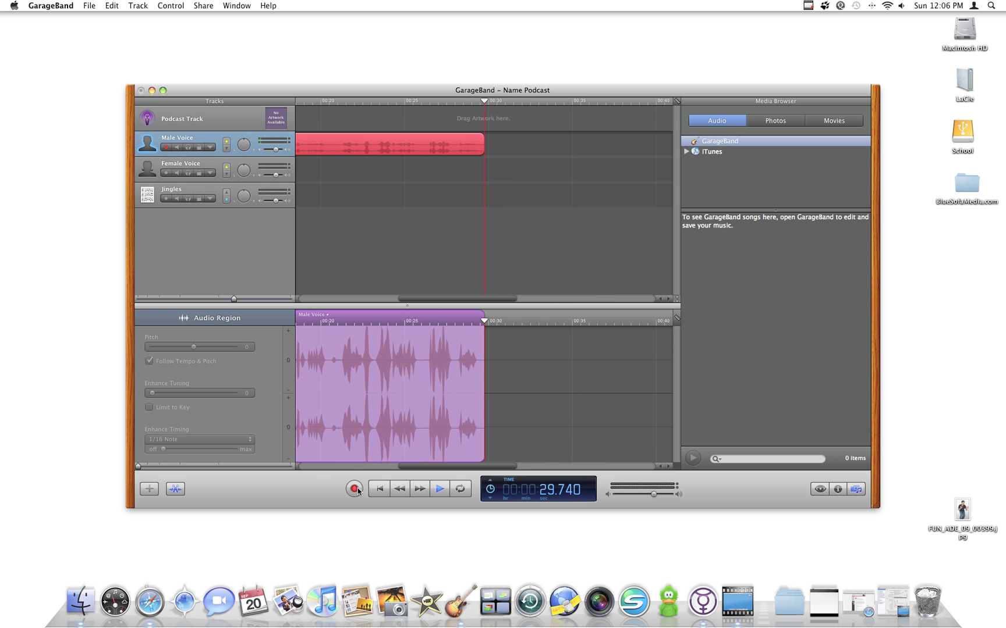
click(356, 490)
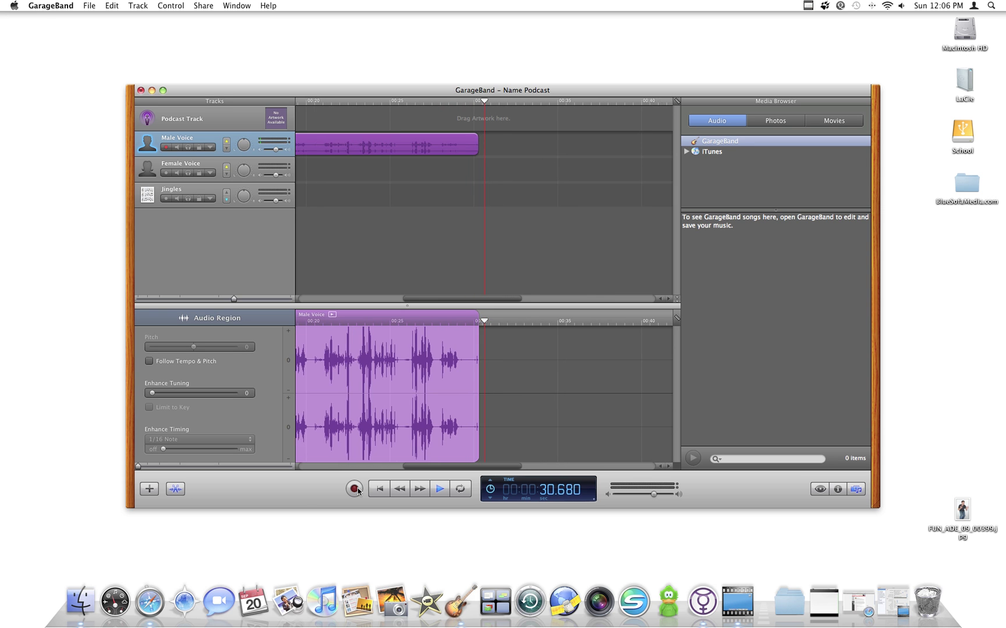
click(442, 491)
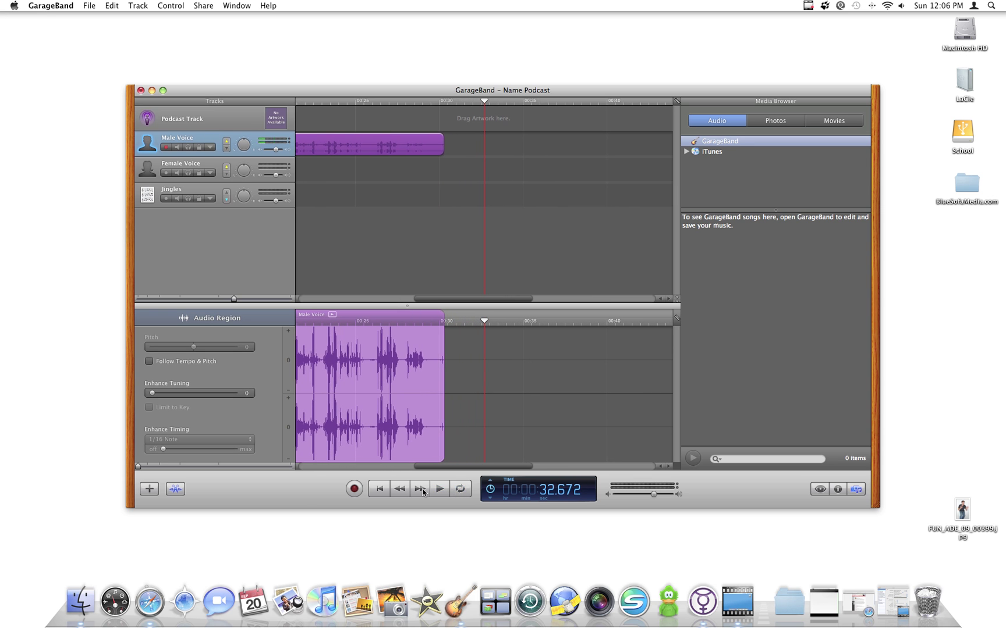
click(377, 490)
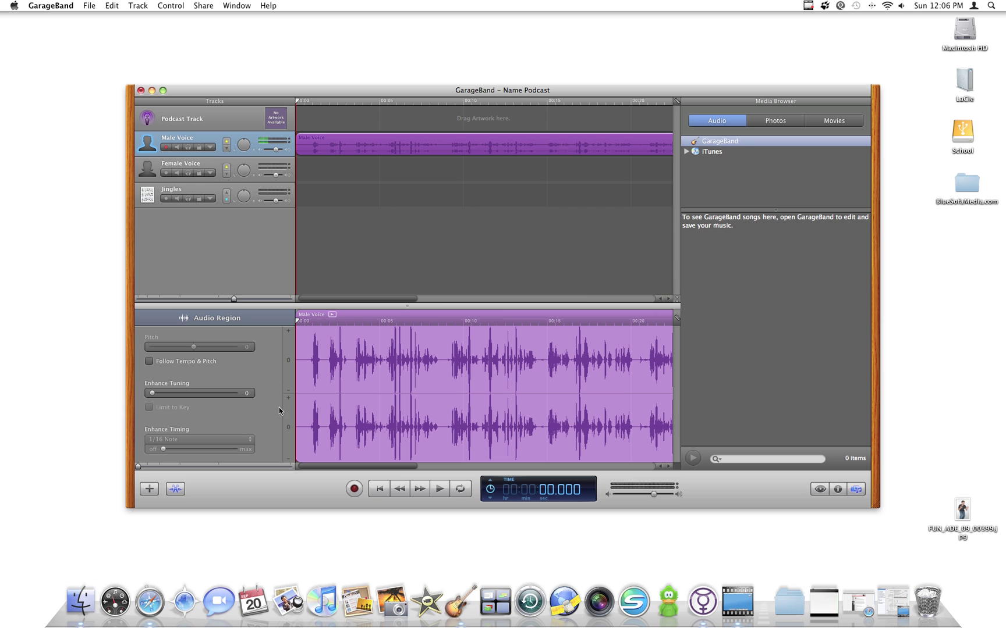
Hide the audio region editor and play back part of the Male Voice recording.
click(175, 489)
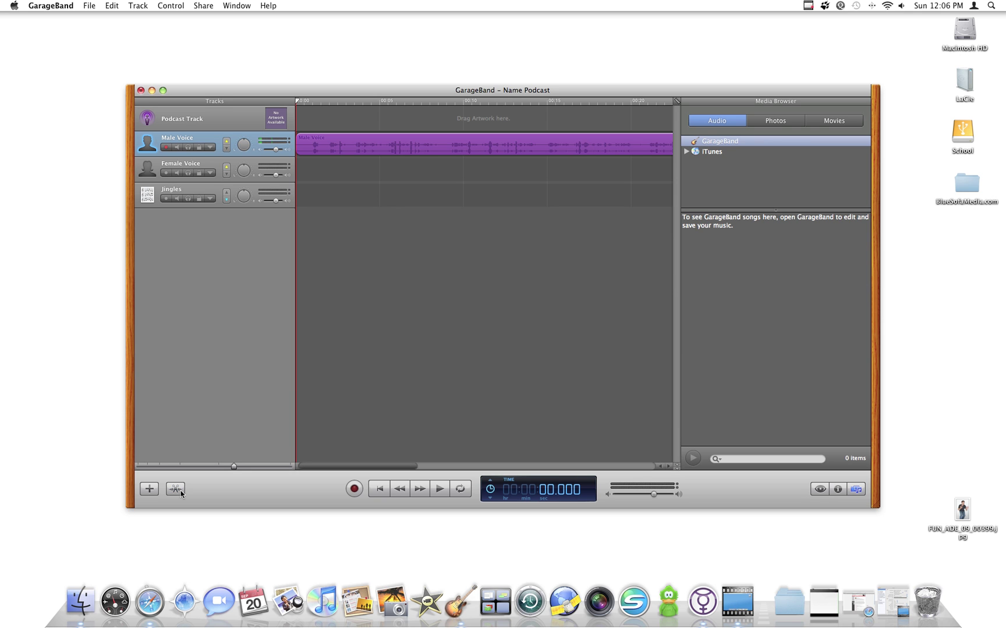
click(434, 491)
click(437, 490)
Select the Jingles track and list the World jingles among the podcast sounds in the loop browser.
click(181, 192)
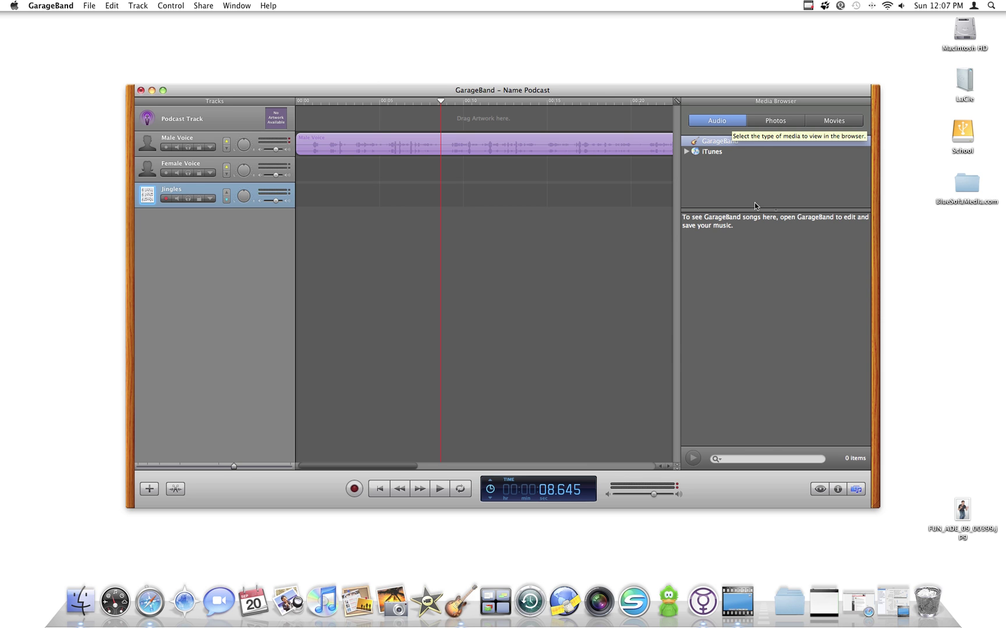
click(819, 490)
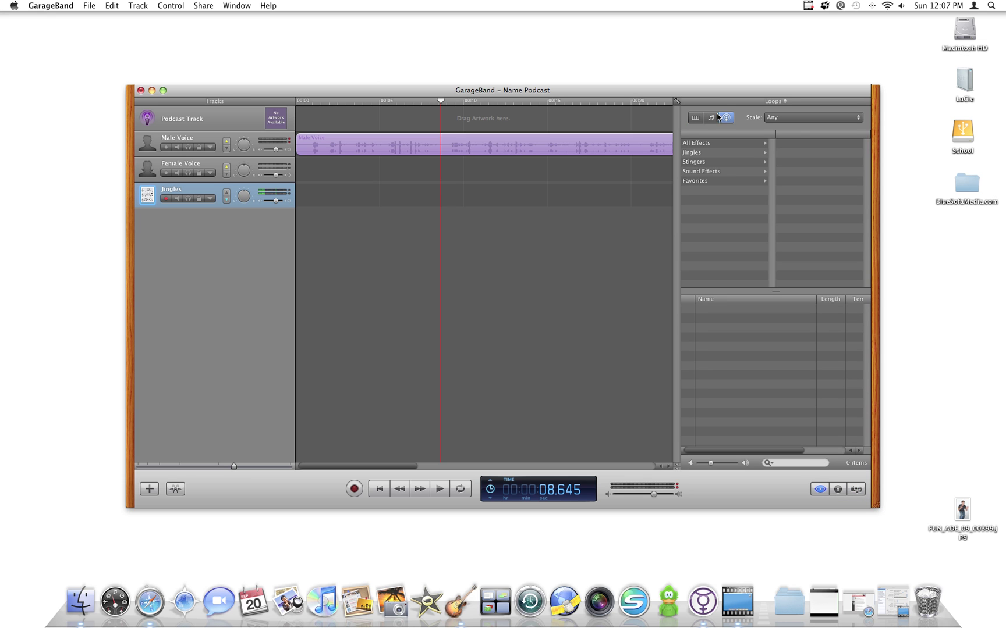
click(712, 117)
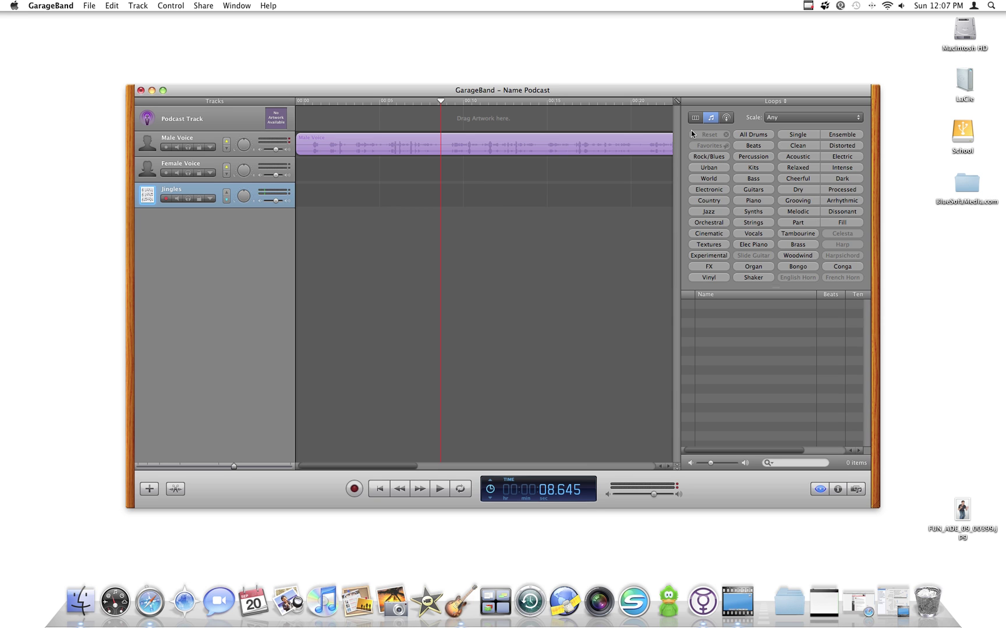
click(726, 118)
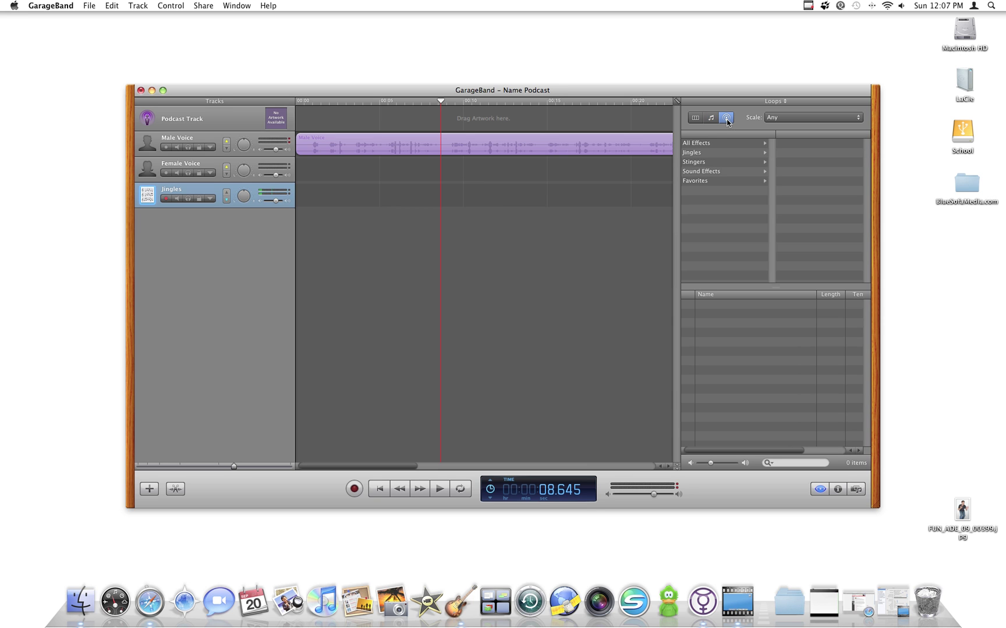
click(712, 152)
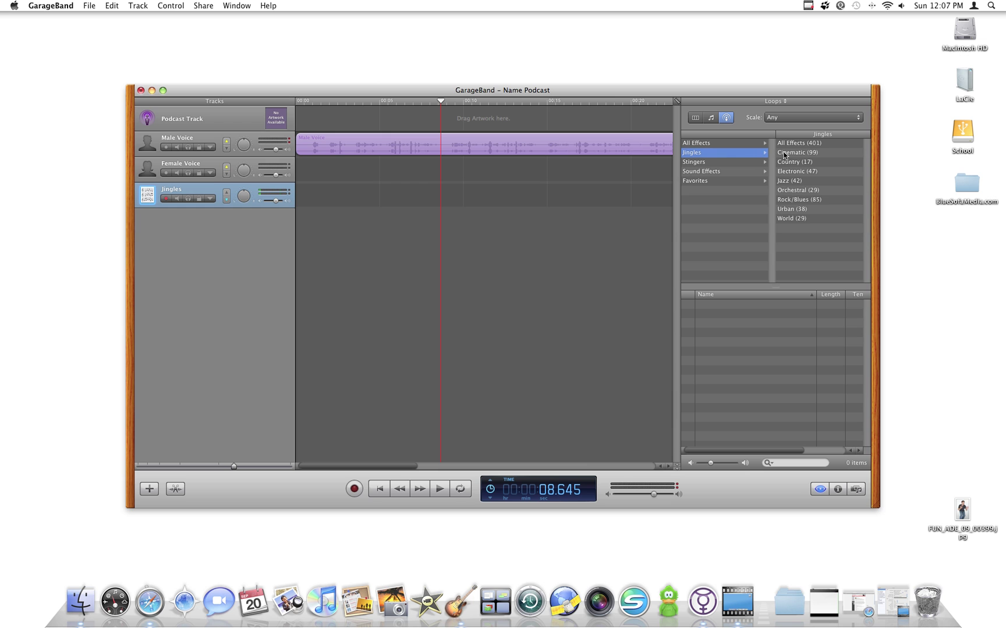
click(791, 219)
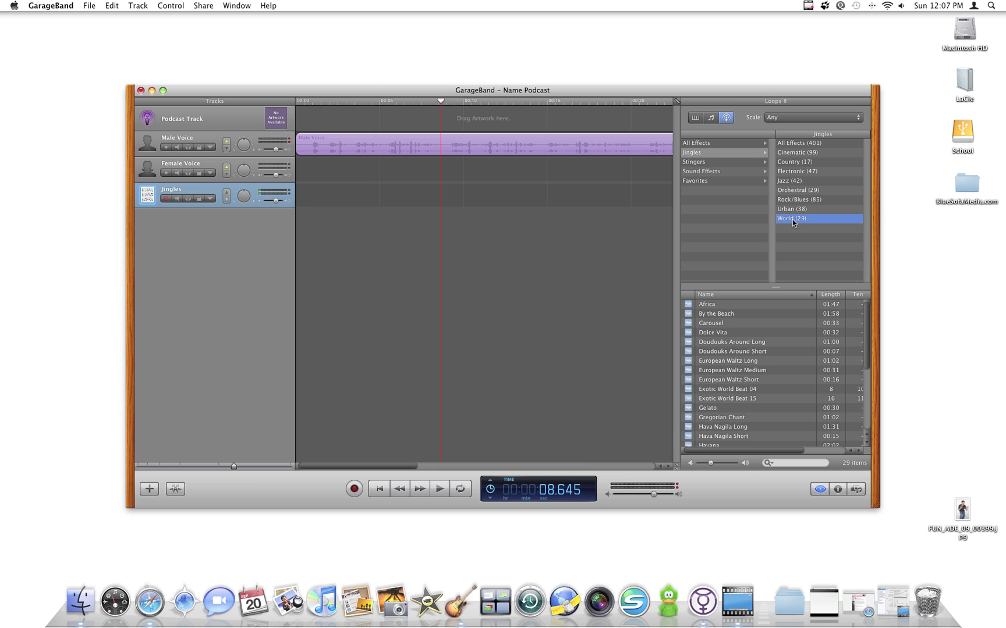
Preview By the Beach, Carousel, European Waltz Long and Gelato, and place By the Beach at the start of the Jingles track.
click(732, 315)
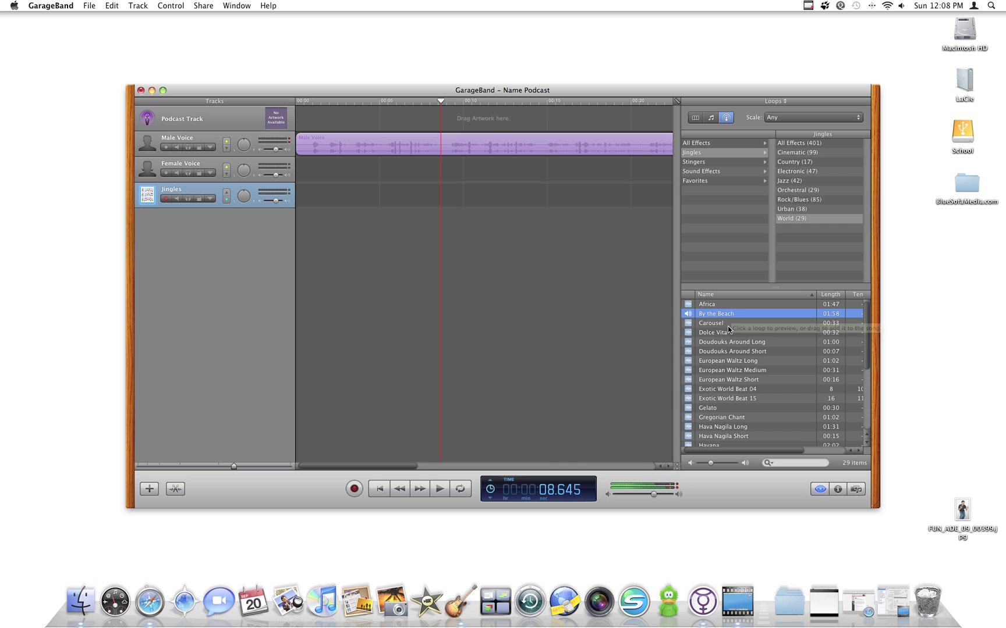
click(728, 324)
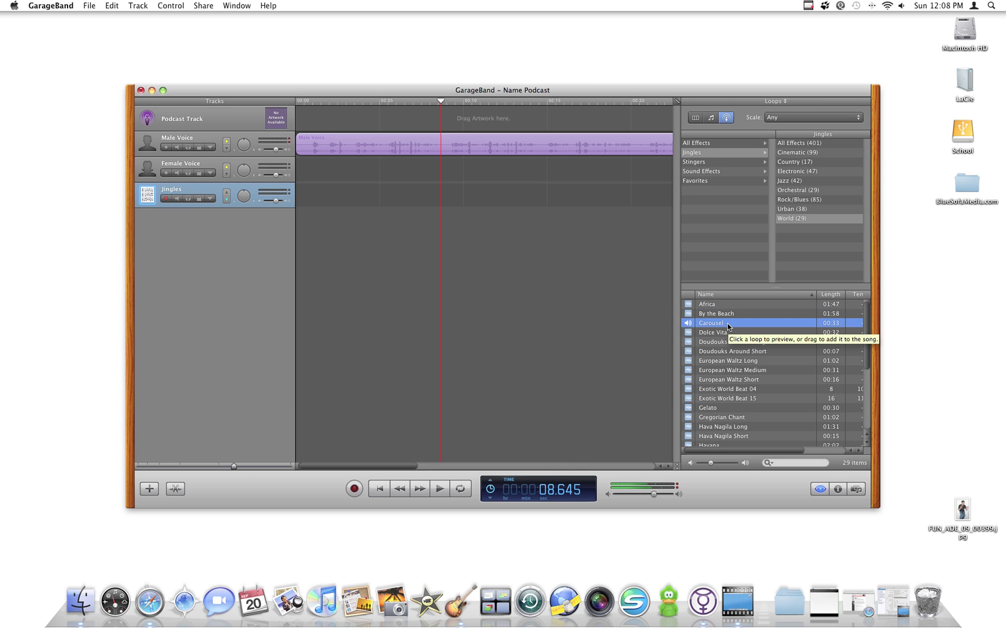
click(728, 360)
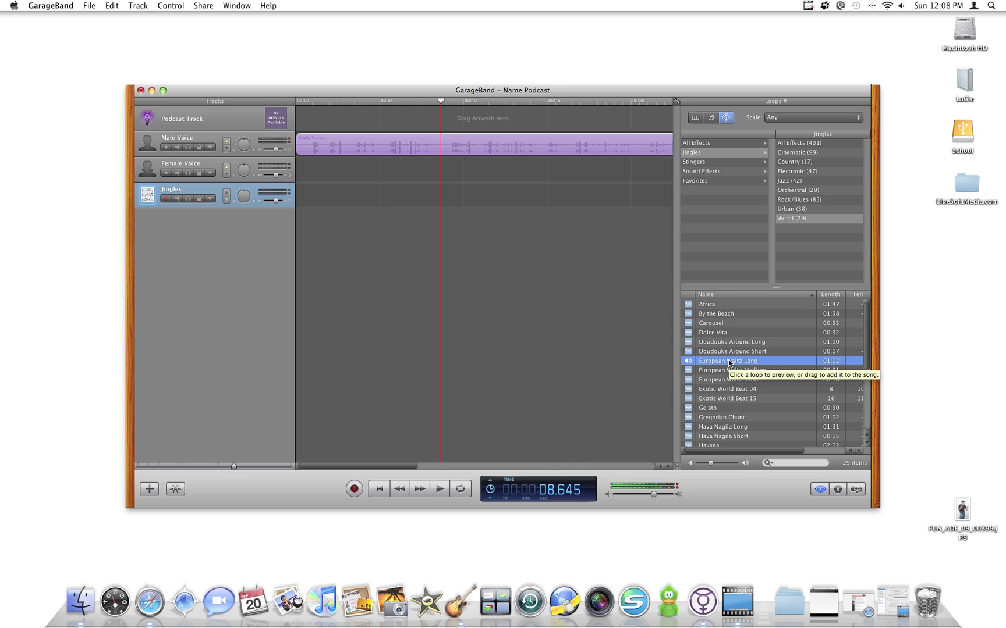
click(722, 410)
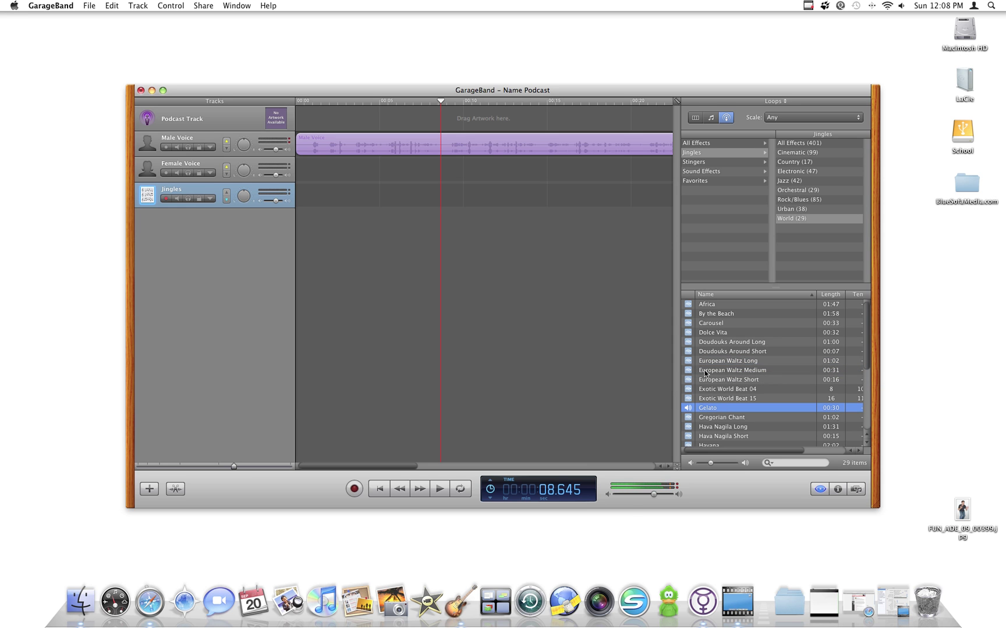
click(705, 314)
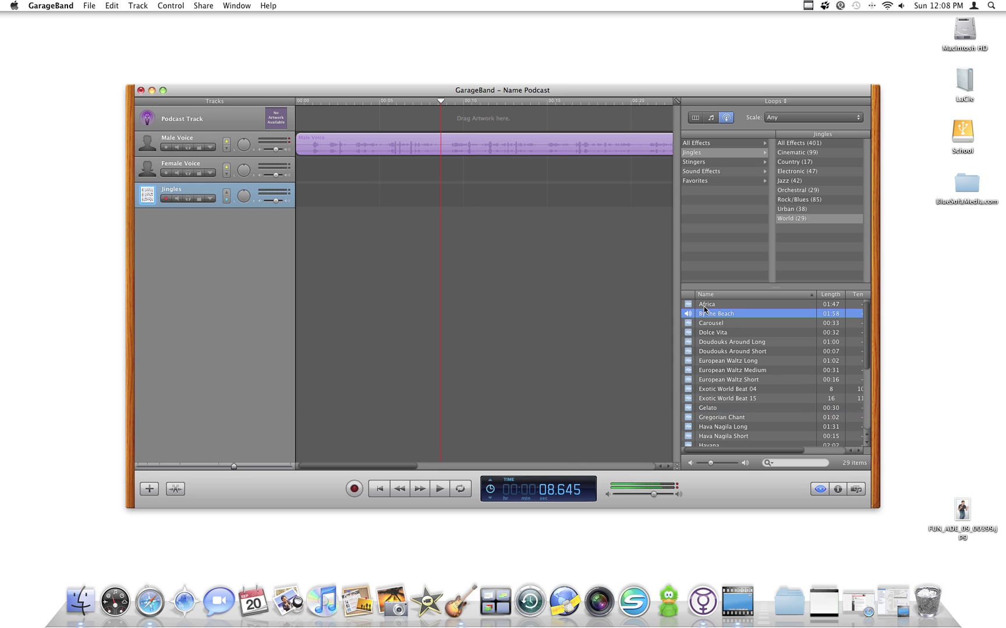
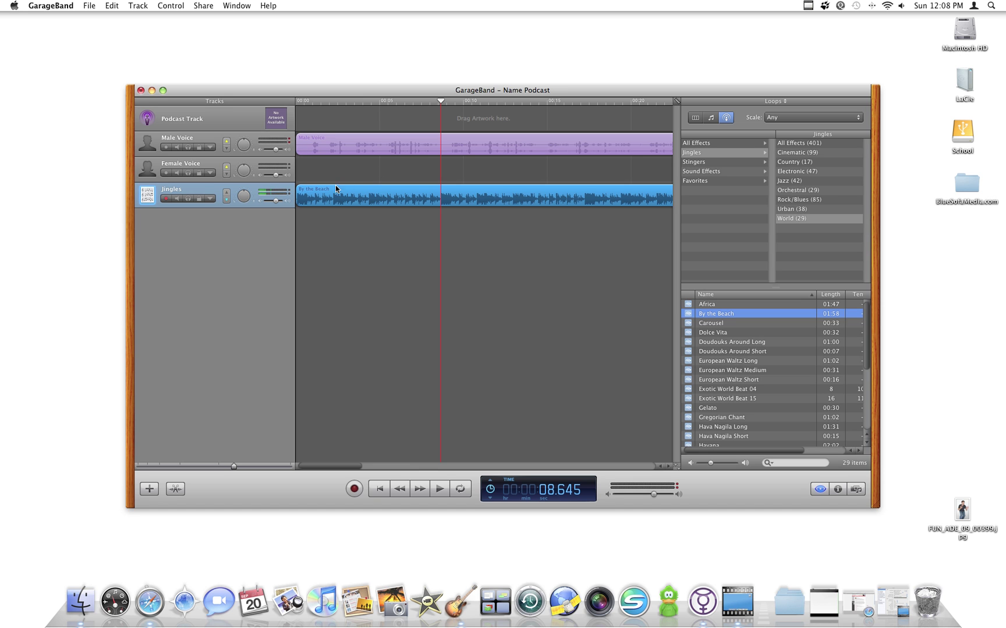
Move the Male Voice region to start at about 8.6 seconds and play the mix from the beginning.
click(356, 136)
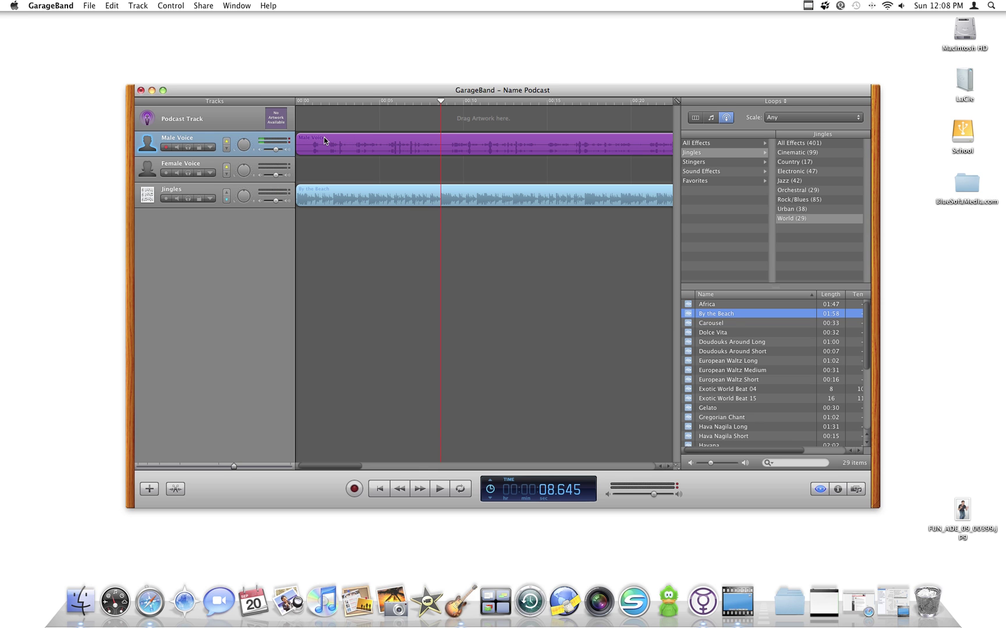
drag(323, 137, 471, 142)
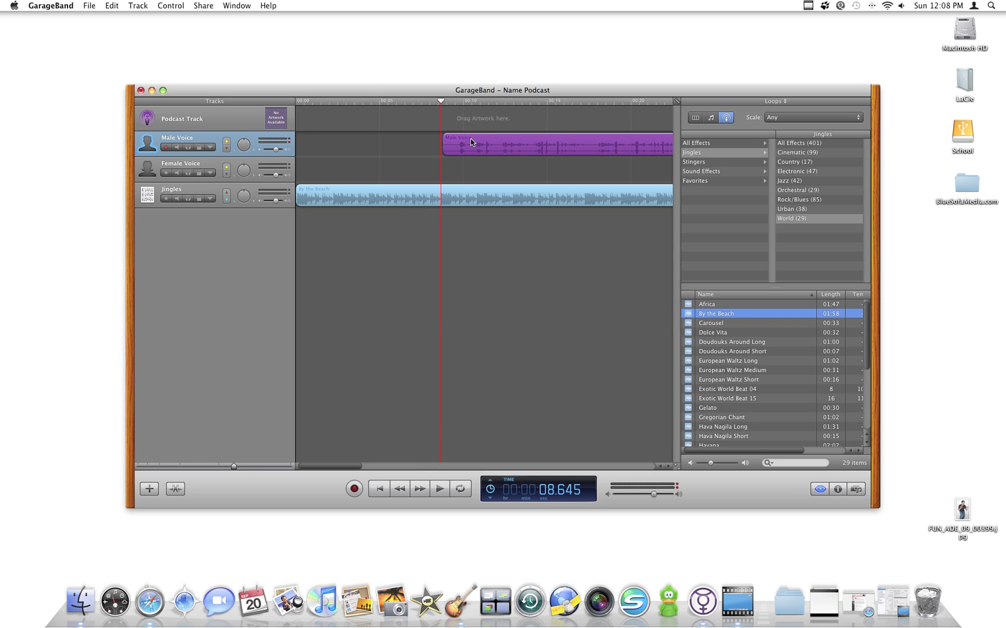
click(380, 489)
click(442, 490)
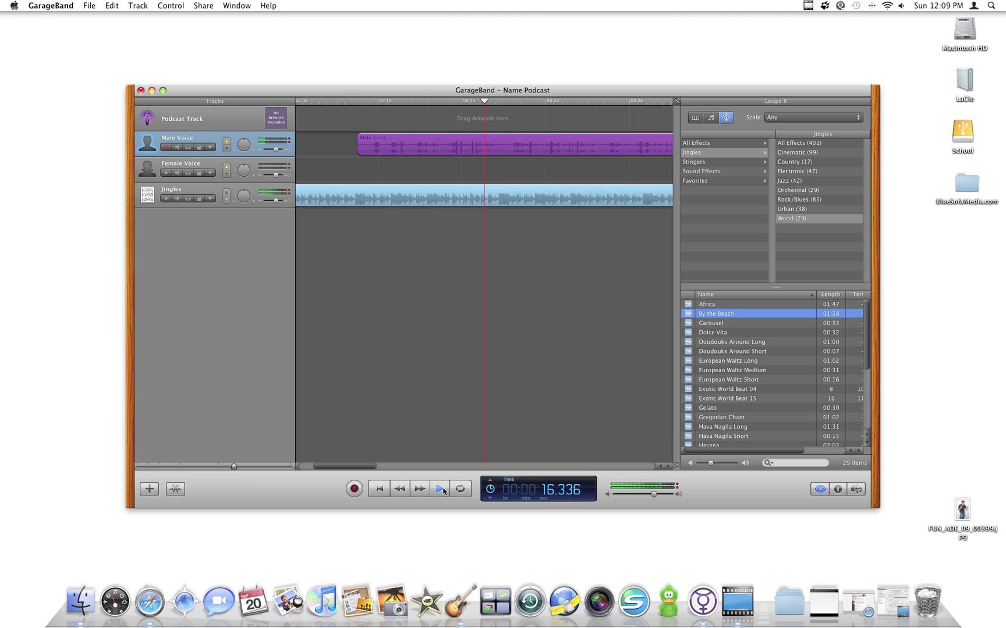
click(441, 490)
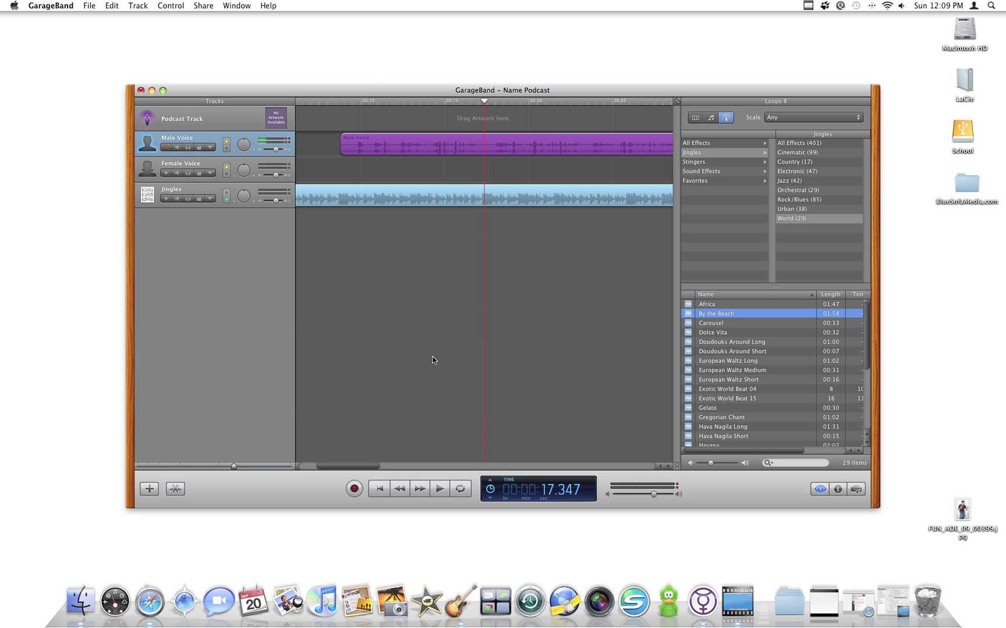
Split the By the Beach region at 50 seconds, past the end of the narration, and delete the part after the split.
drag(349, 466, 441, 468)
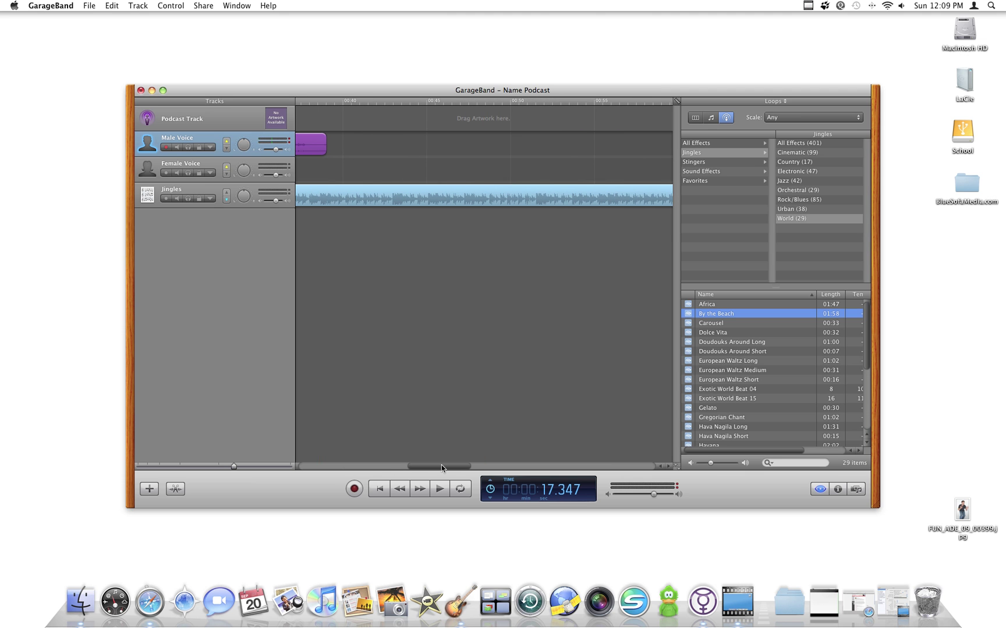
click(336, 202)
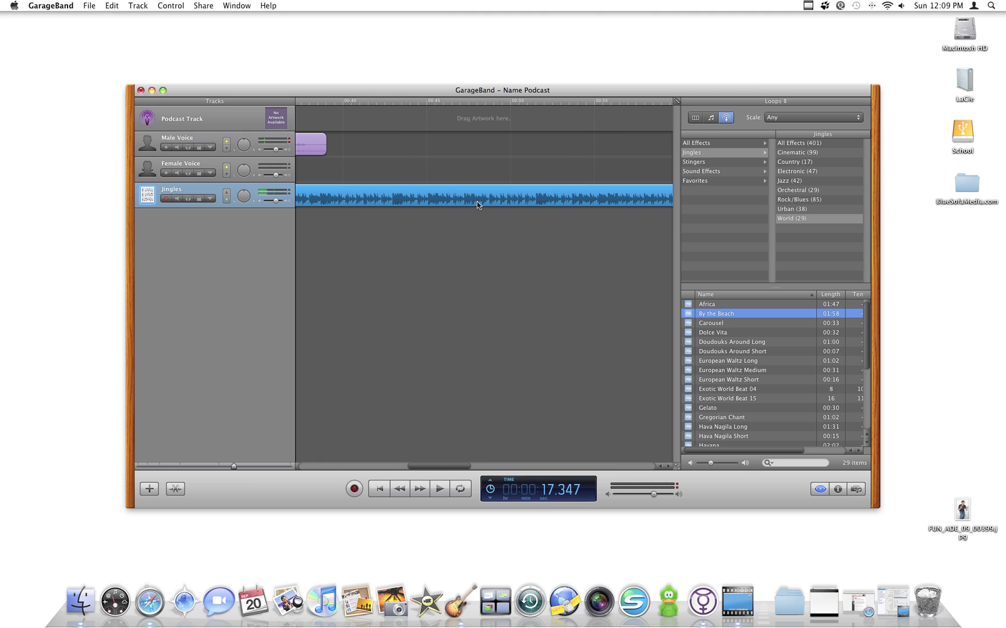
drag(448, 469, 450, 442)
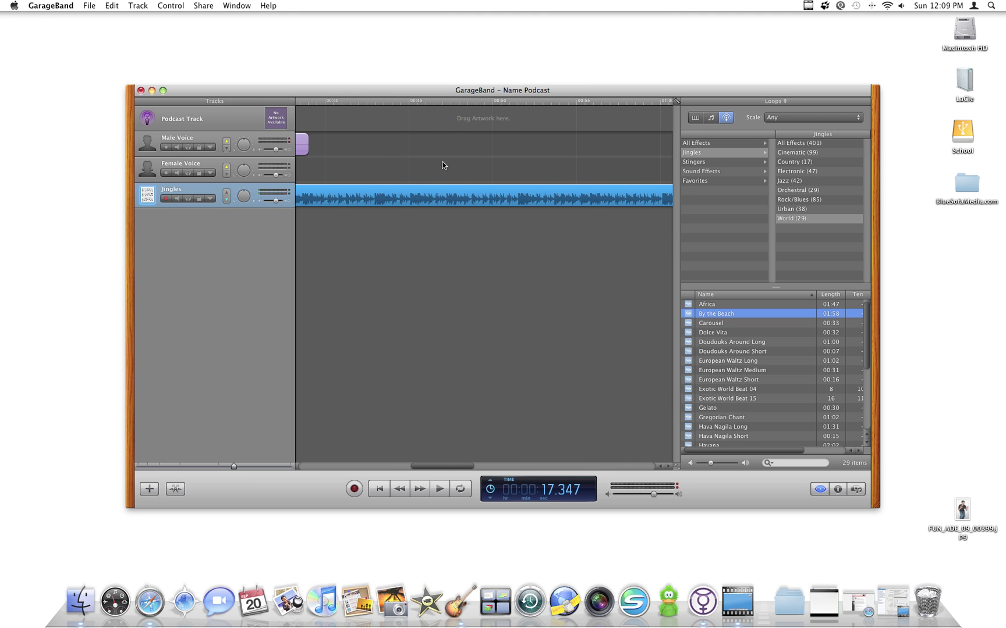
click(465, 104)
drag(464, 104, 493, 104)
click(110, 5)
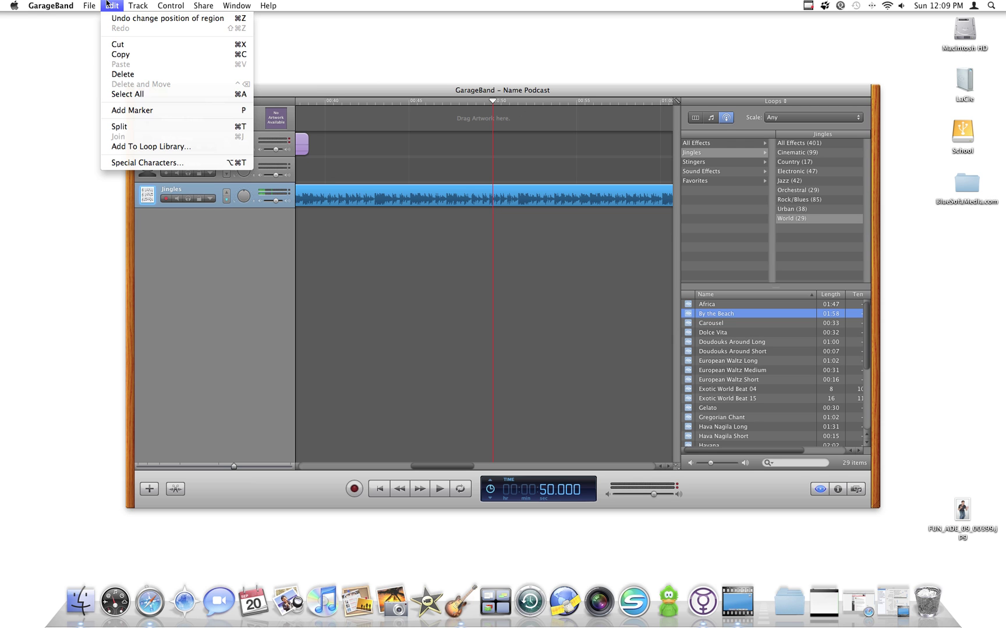
click(215, 126)
click(520, 223)
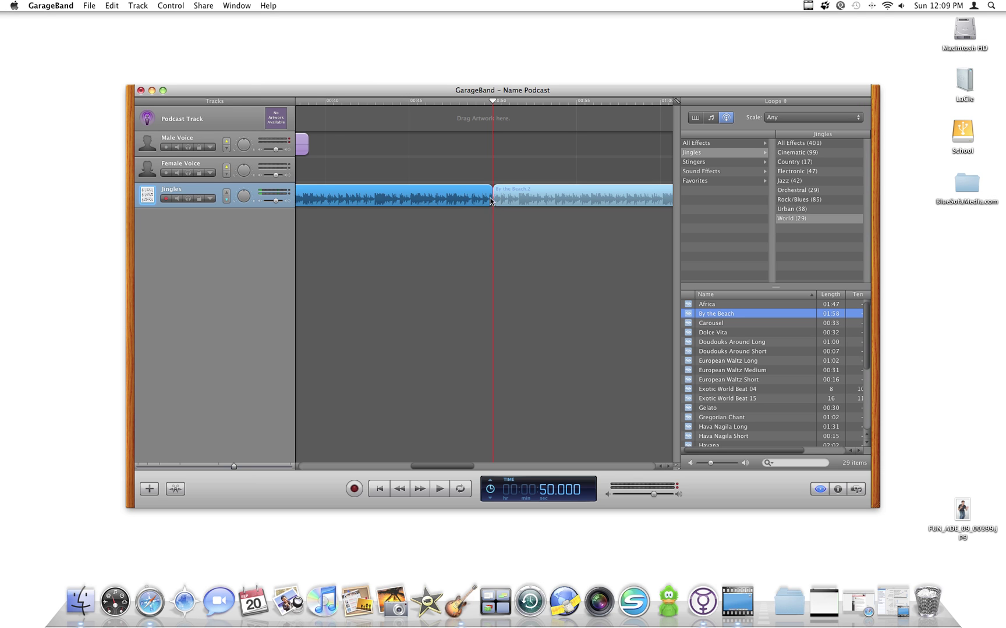
click(512, 201)
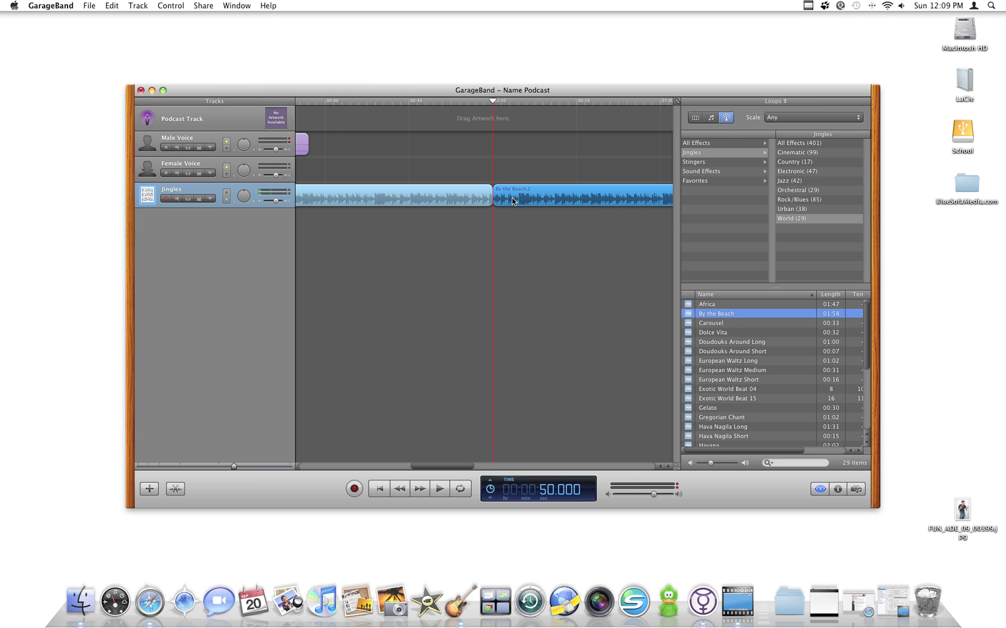
key(Delete)
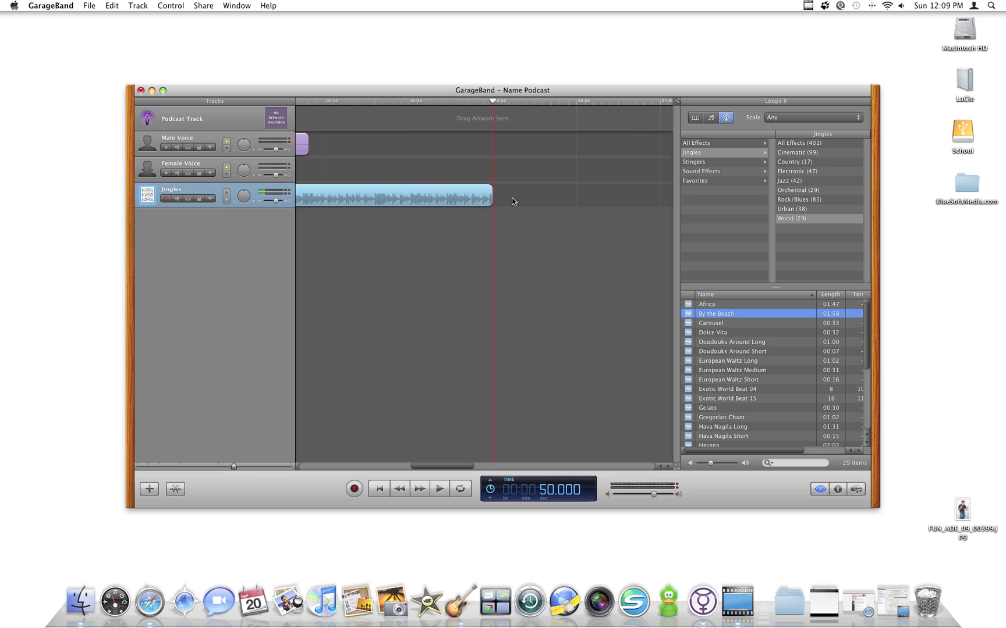
Play back the end of the podcast from about 40 seconds to past the end of the music.
drag(491, 104, 336, 108)
click(440, 488)
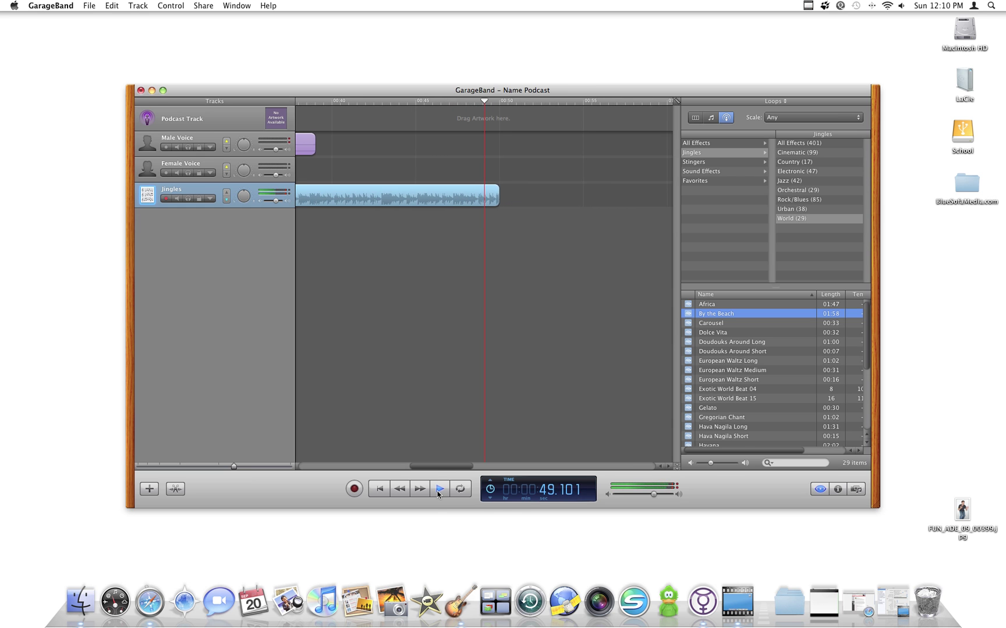
click(438, 490)
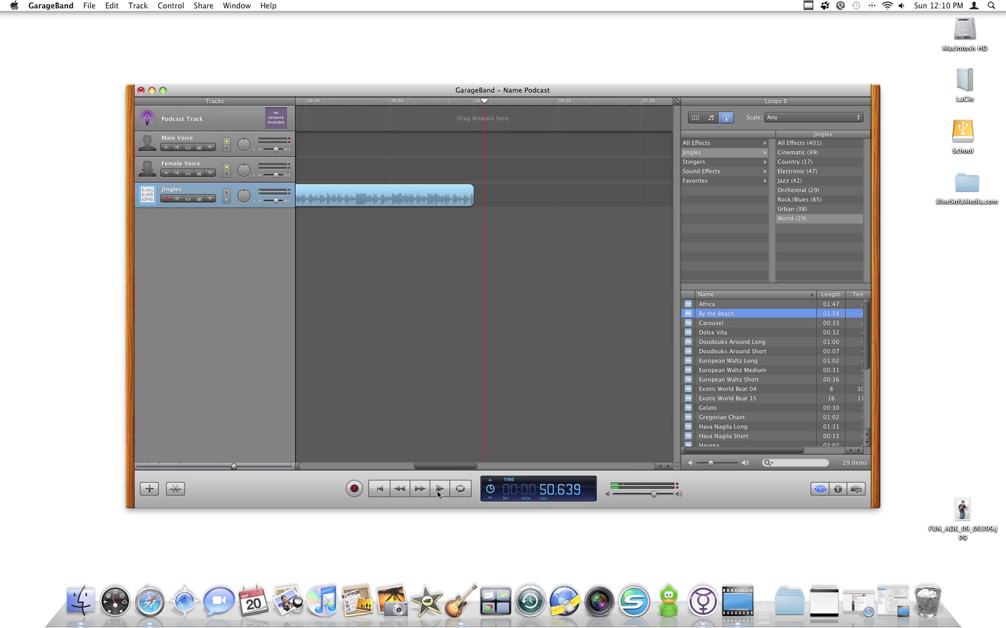
Show the Jingles track's volume curve and fade the music out from about 46 seconds to silence just past the region's end at 50 seconds.
click(469, 190)
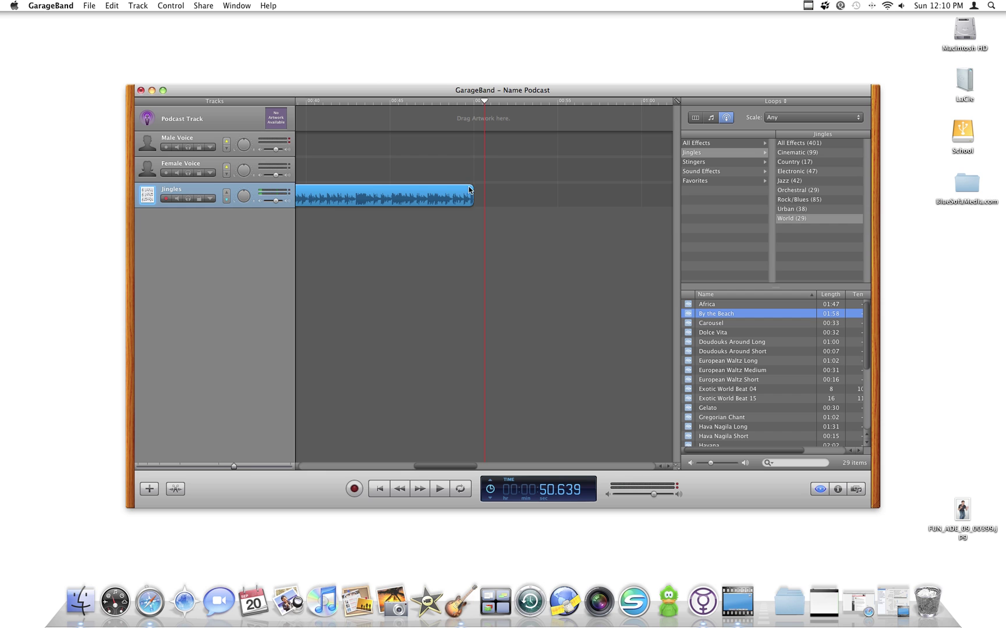
drag(486, 99, 405, 101)
click(210, 198)
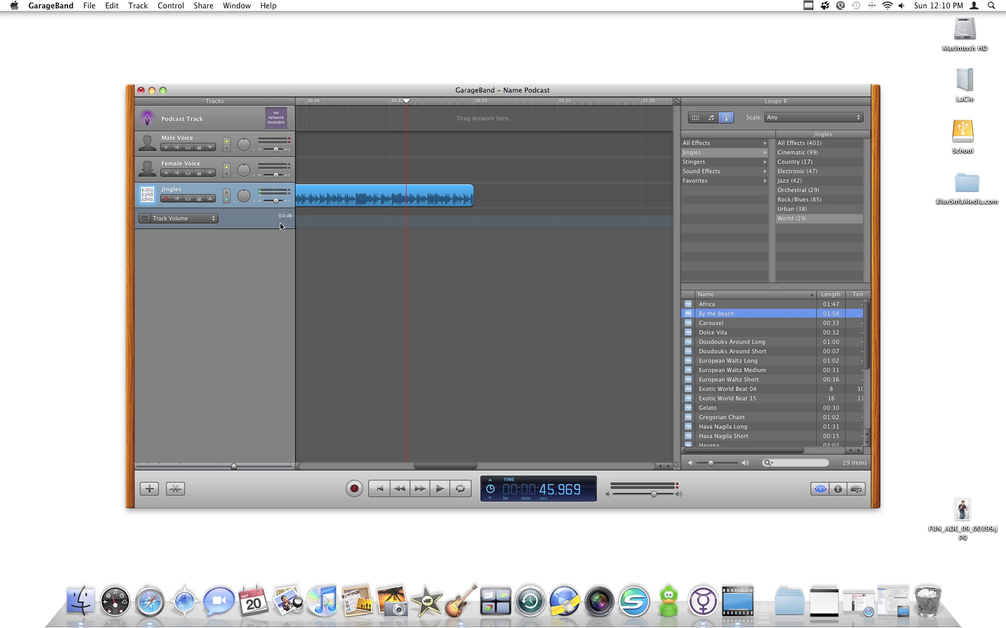
click(408, 216)
drag(409, 215, 409, 214)
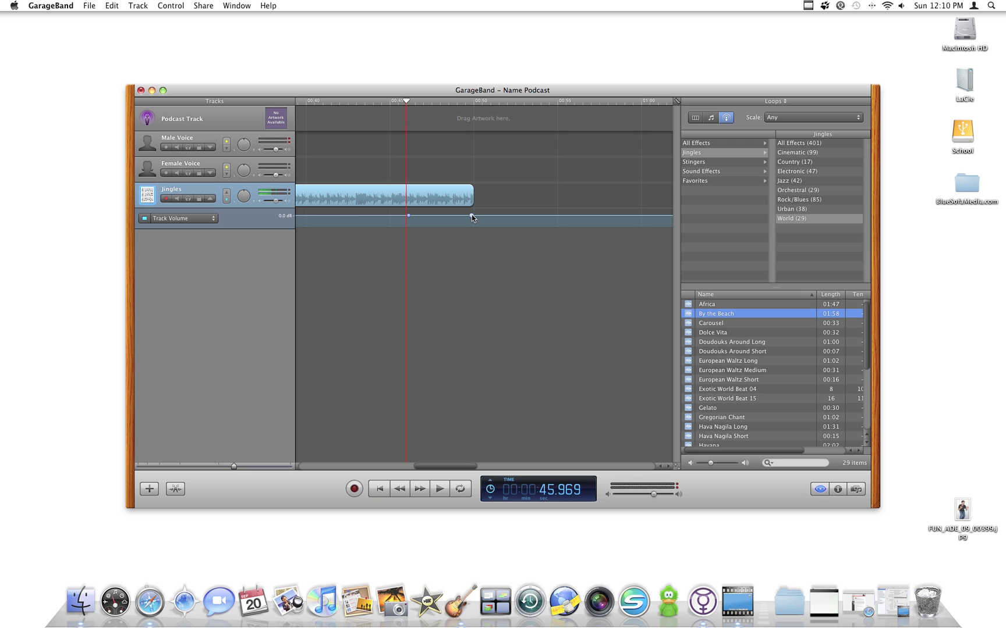
drag(471, 216, 483, 231)
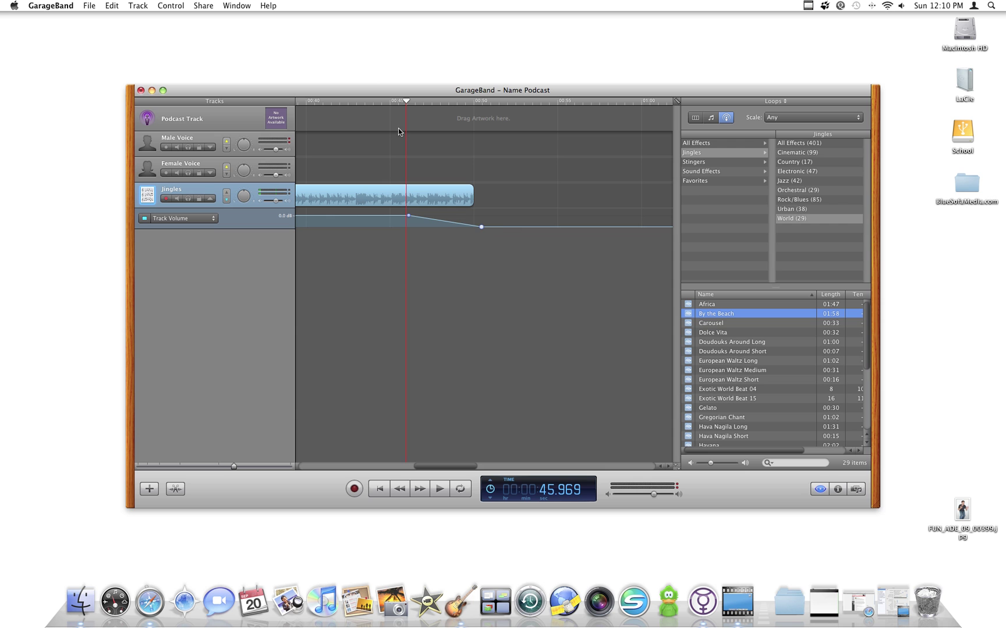
Play back the music's fade-out from about 41 seconds, and save the project with the playhead returned to the beginning.
click(338, 102)
click(439, 489)
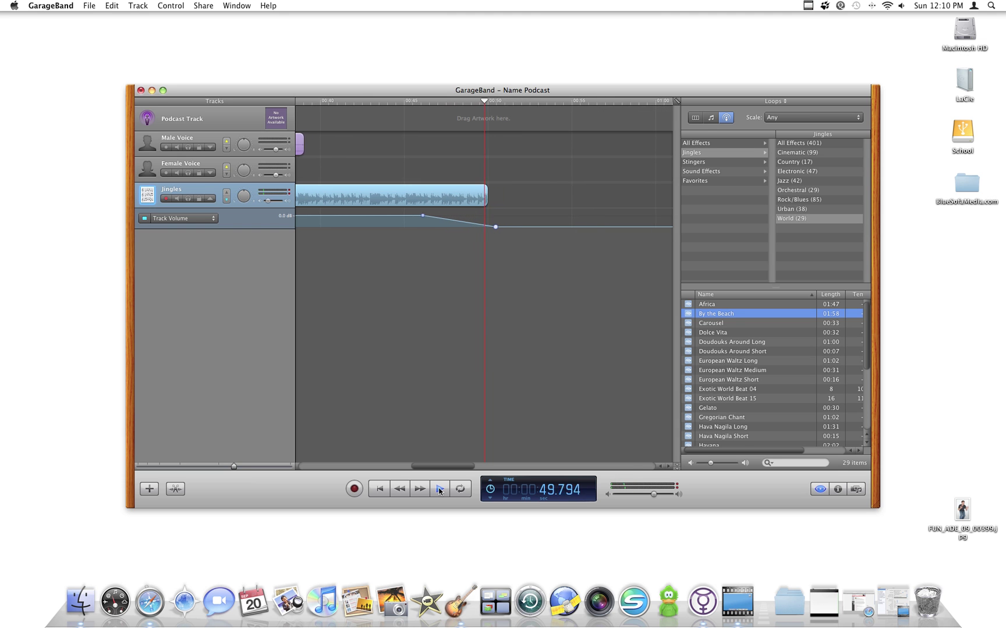
click(435, 486)
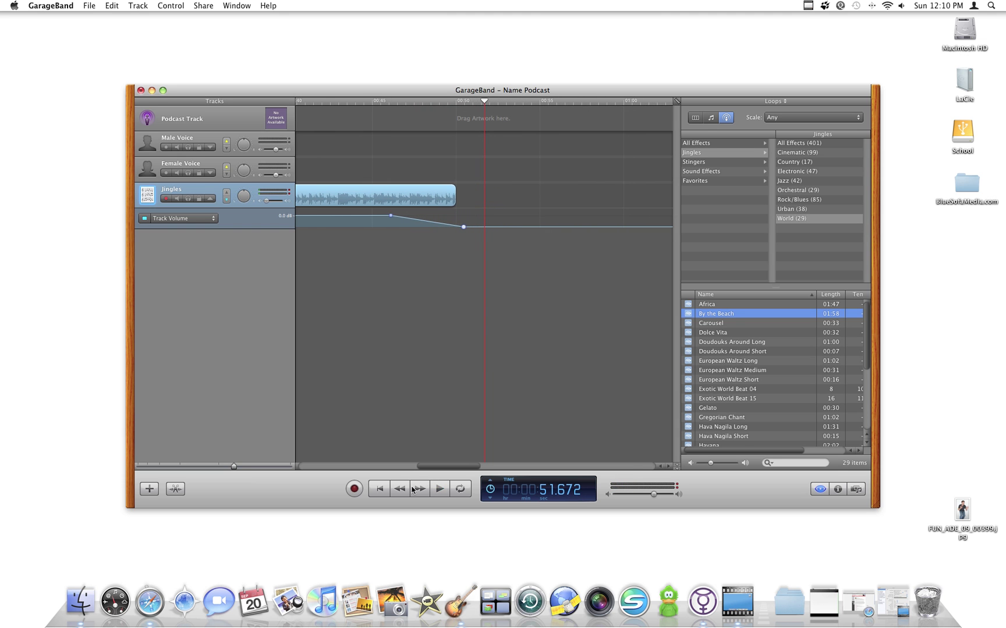
click(380, 488)
key(super+s)
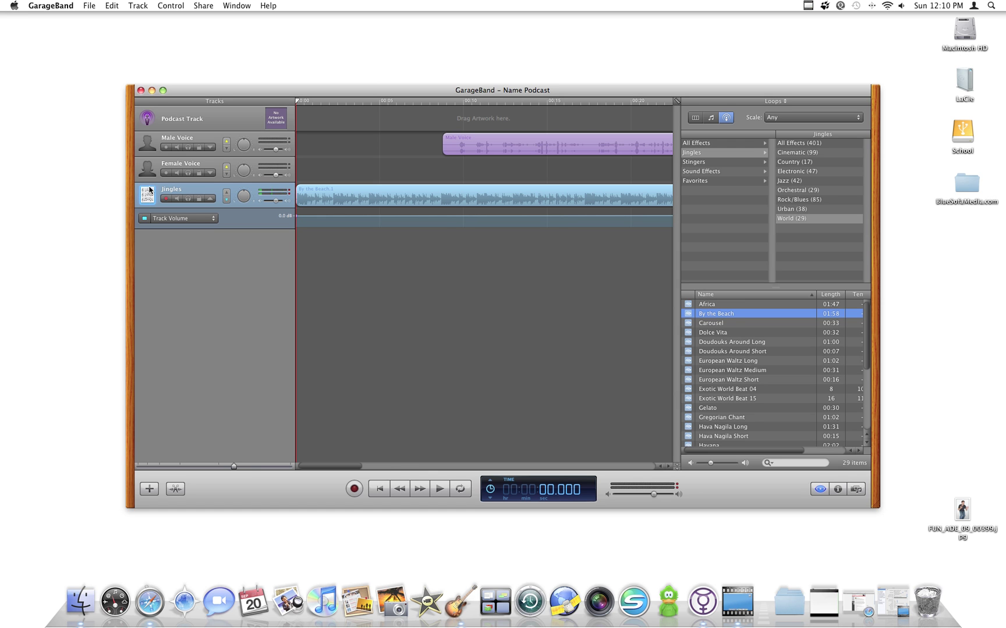
Show the media browser's audio sources and move FUN_ADE_09_00399.jpg higher on the desktop, beside the project window.
drag(344, 95, 300, 92)
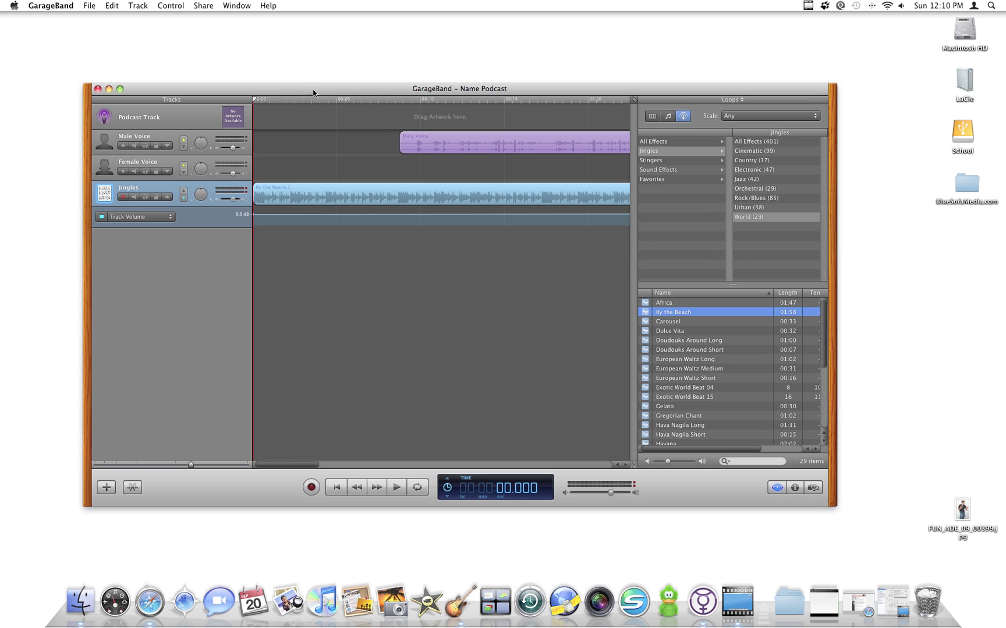
click(813, 487)
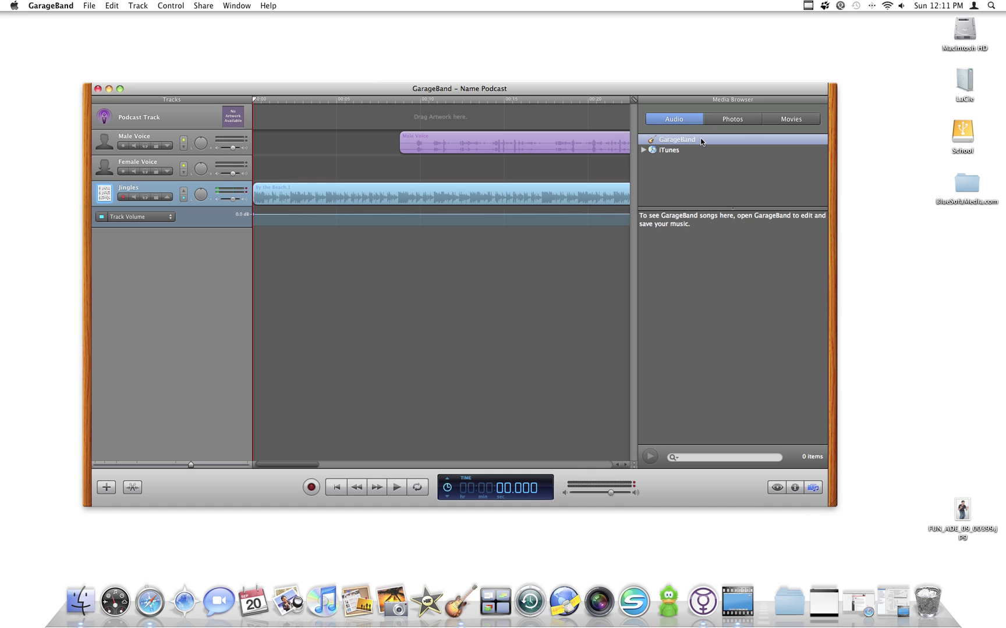
click(711, 123)
click(695, 121)
drag(963, 509, 932, 298)
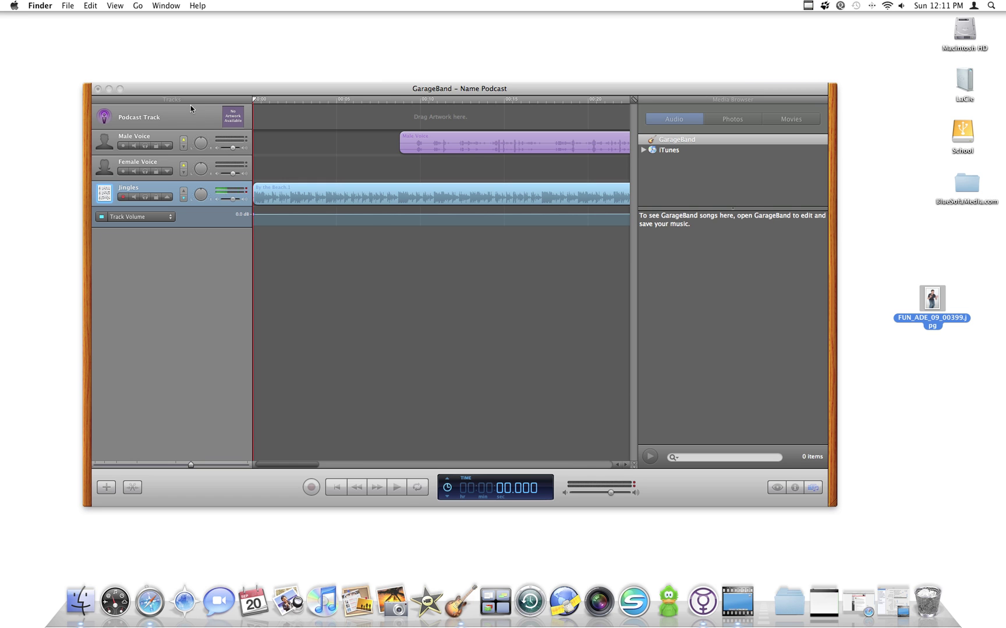
Open the Podcast Track's marker editor and add FUN_ADE_09_00399.jpg from the desktop as the episode artwork.
click(154, 123)
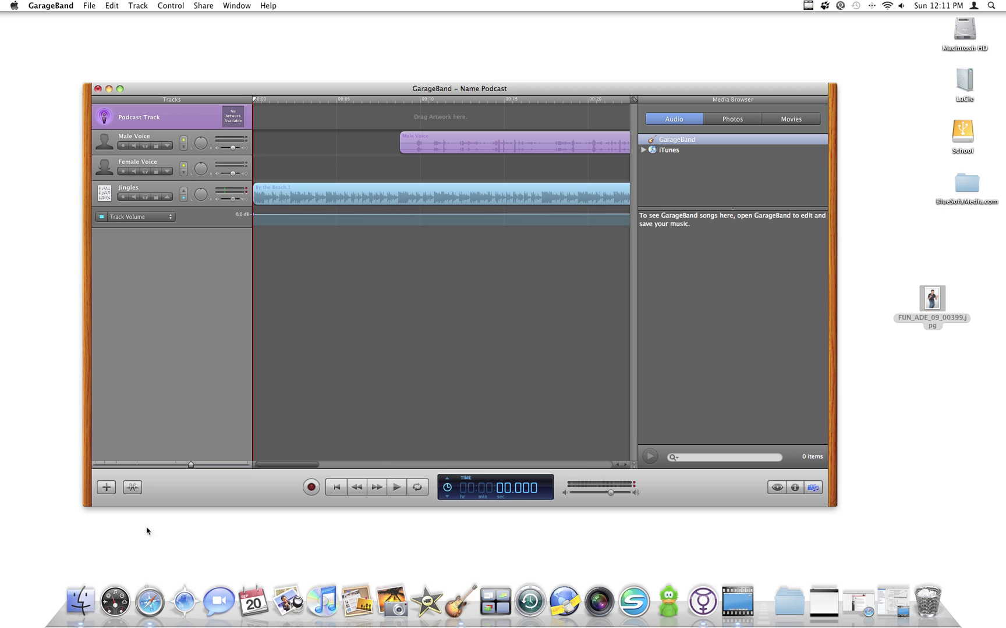
click(131, 488)
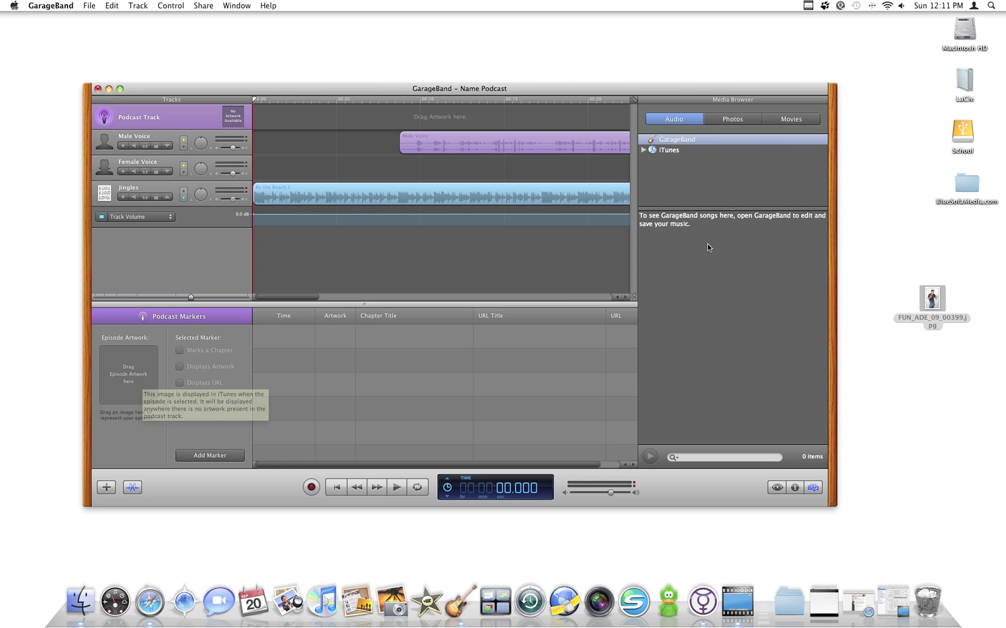
drag(933, 300, 129, 376)
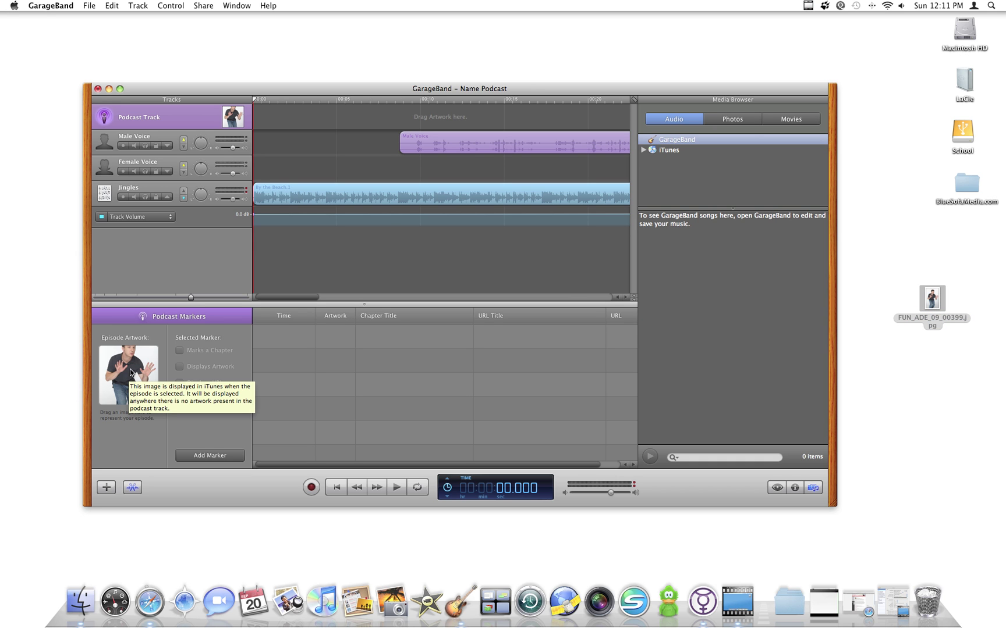
Enlarge the episode artwork slightly, reposition it so the man's whole head and both hands fit the crop frame, and apply the crop.
double_click(130, 373)
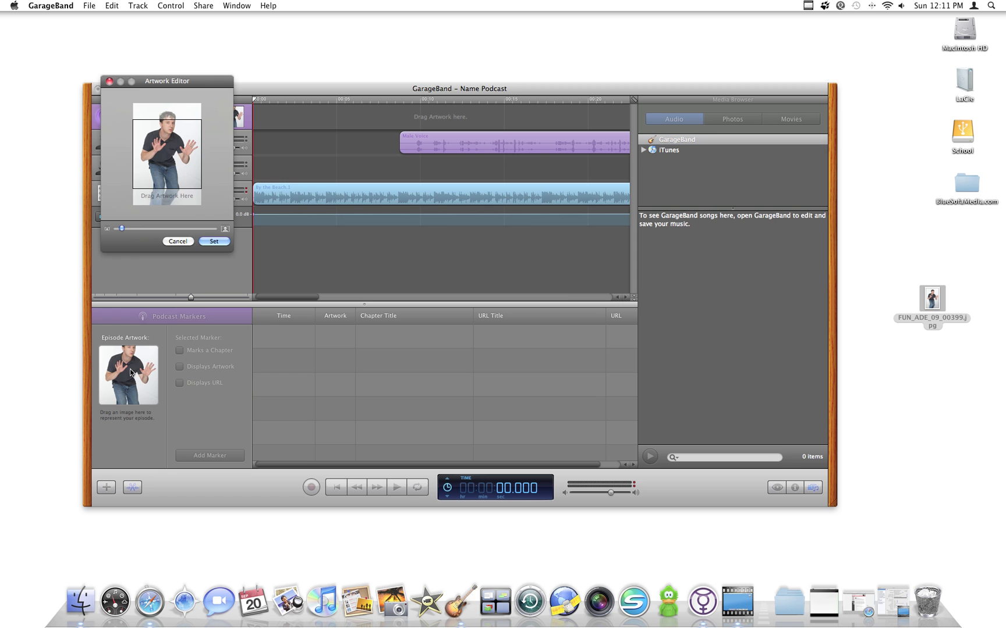
drag(173, 141, 176, 152)
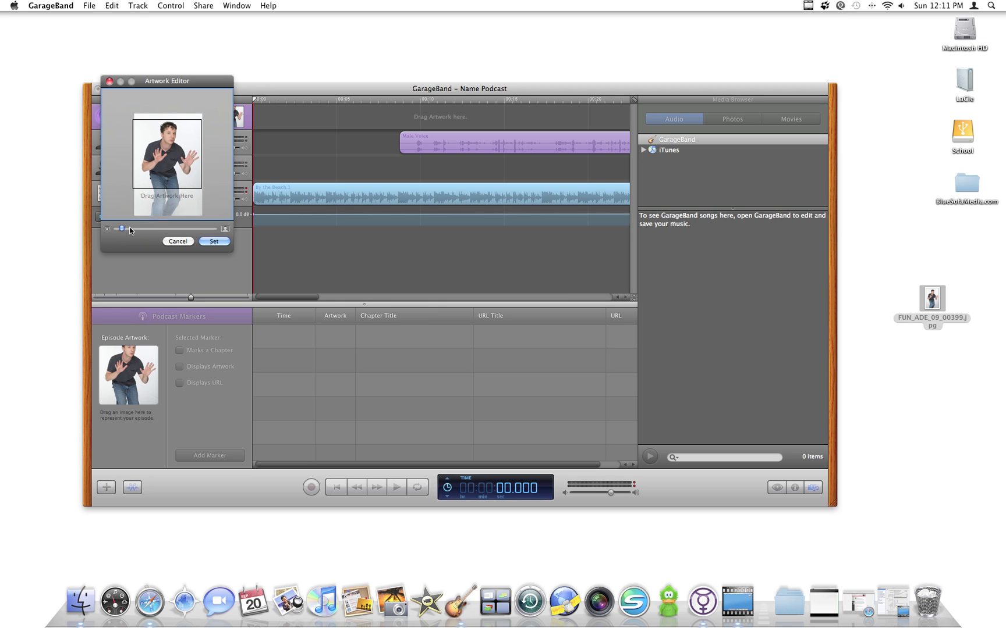
mouse_move(128, 229)
mouse_down()
mouse_move(141, 228)
mouse_move(121, 231)
mouse_up()
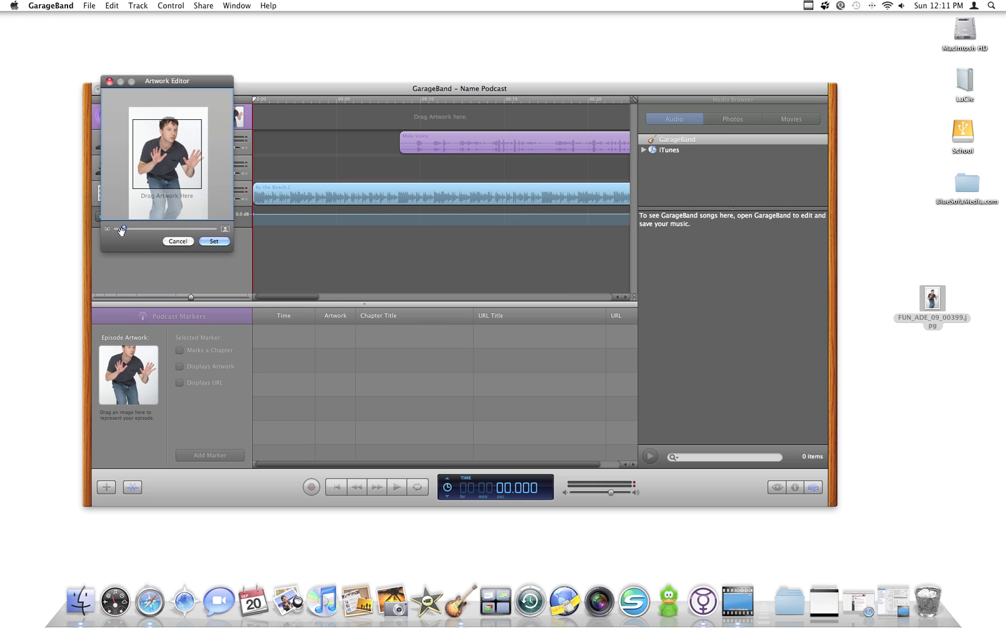
drag(155, 163, 160, 162)
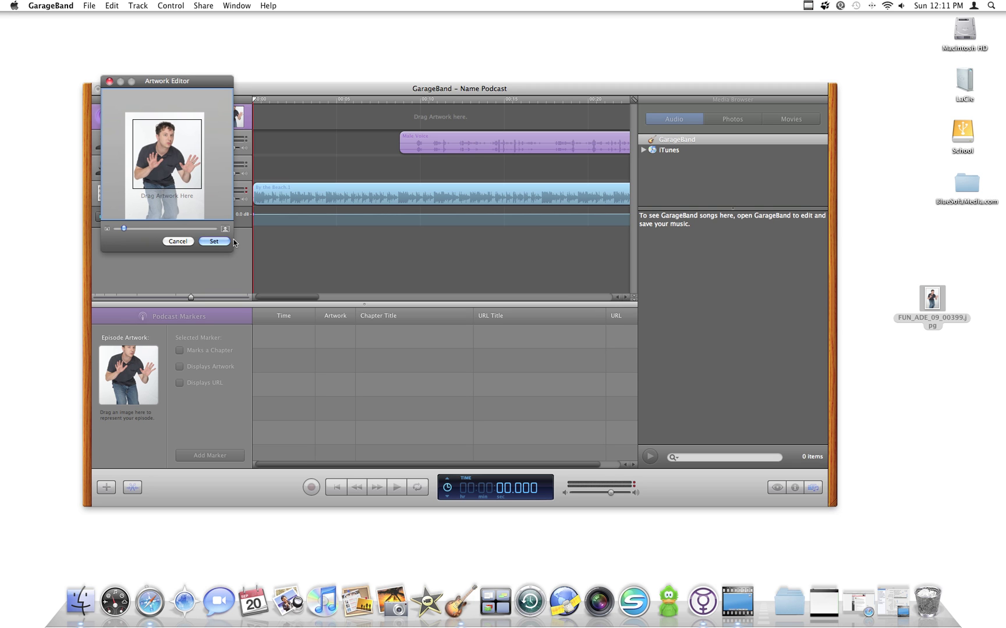
click(211, 241)
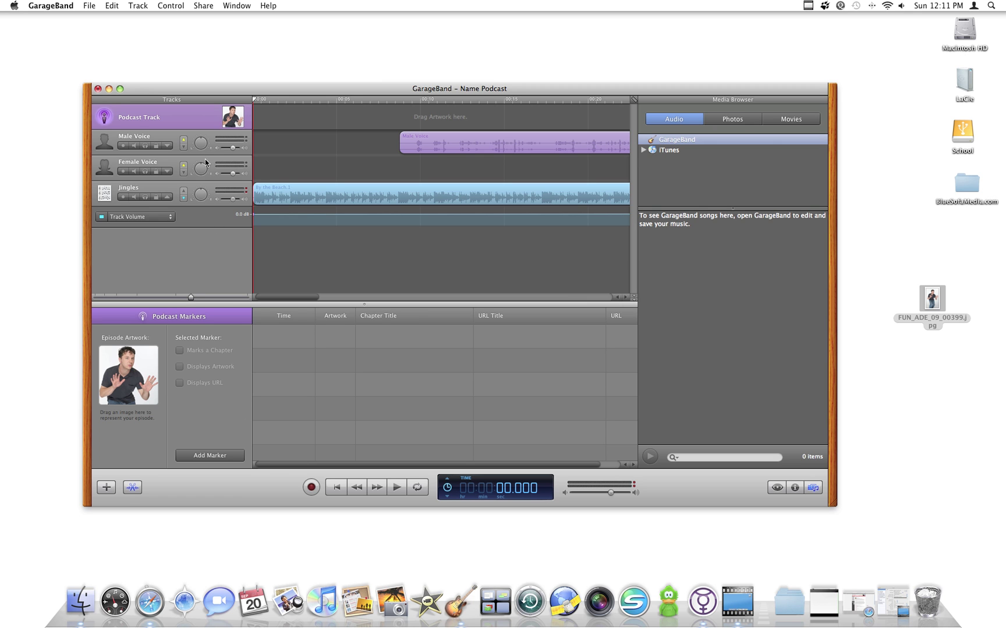
Open the podcast artwork preview, play the podcast from the beginning to about 14 seconds, and close the preview.
click(241, 120)
mouse_move(161, 436)
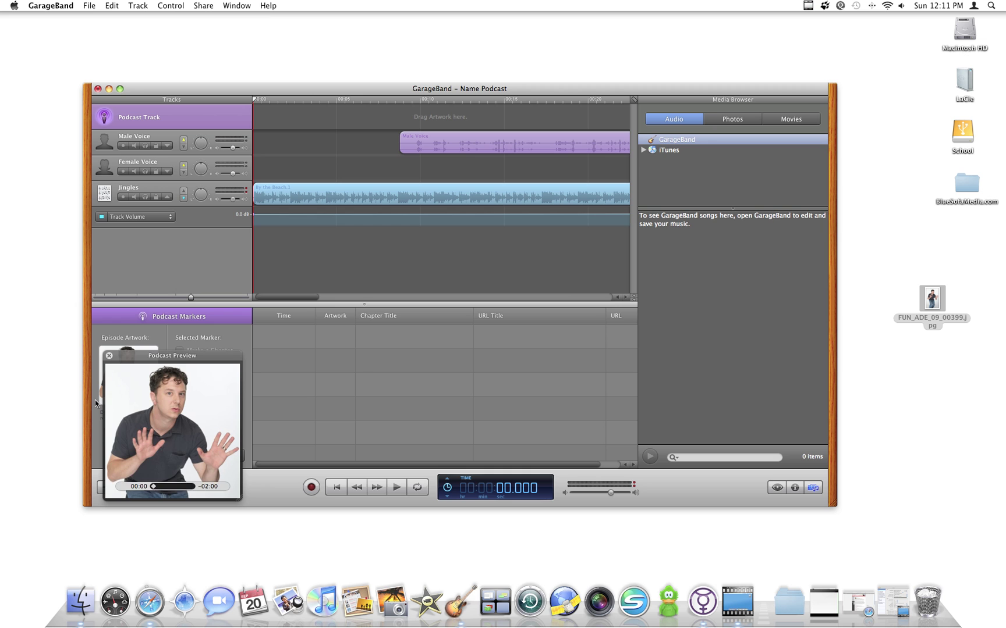
click(109, 356)
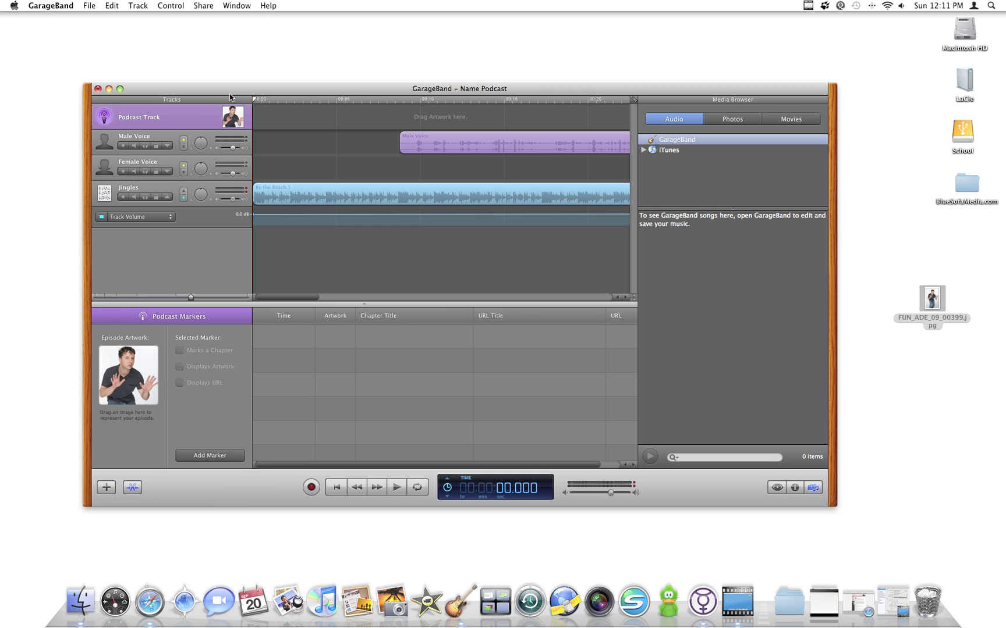
click(235, 117)
click(397, 487)
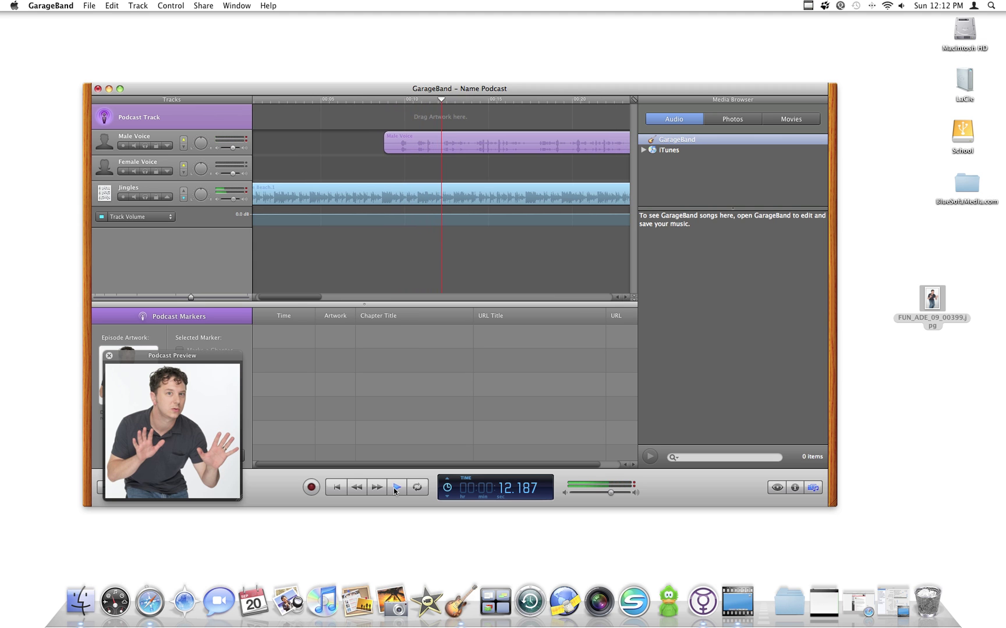
click(395, 489)
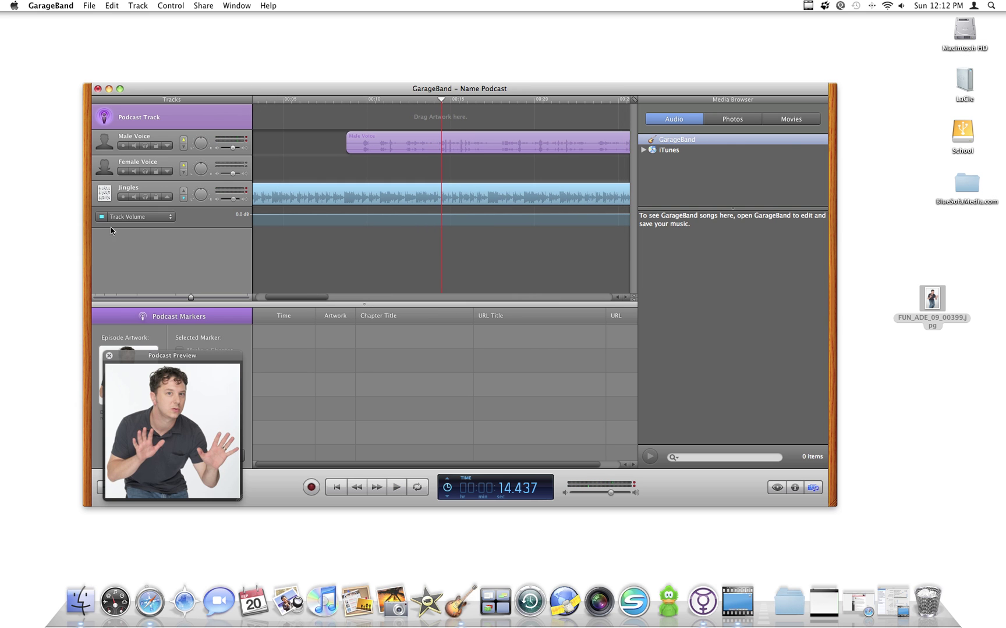
click(107, 358)
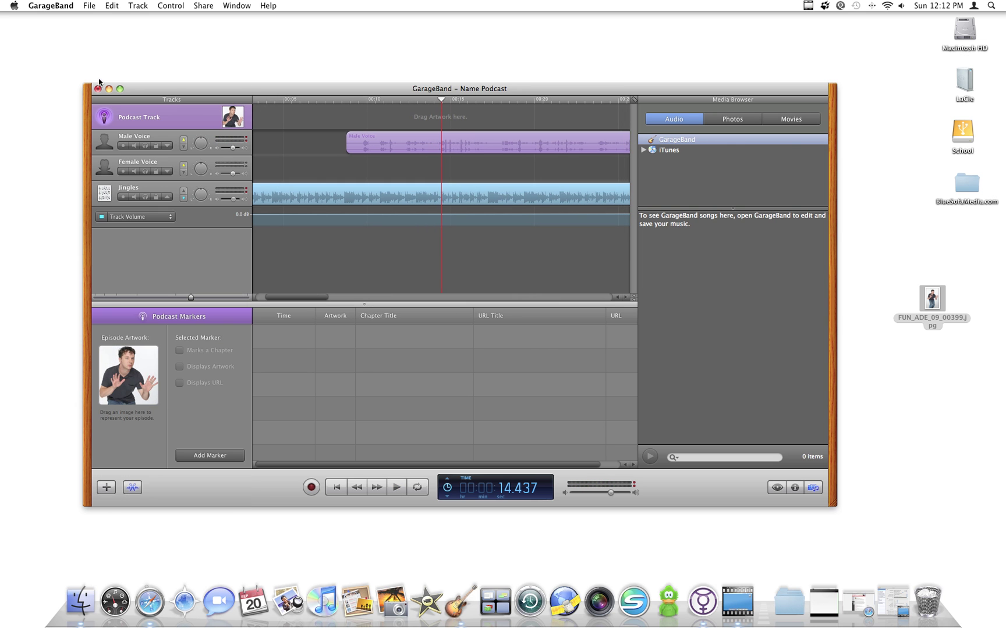
Save the podcast project and bring up the options for sharing it.
click(89, 5)
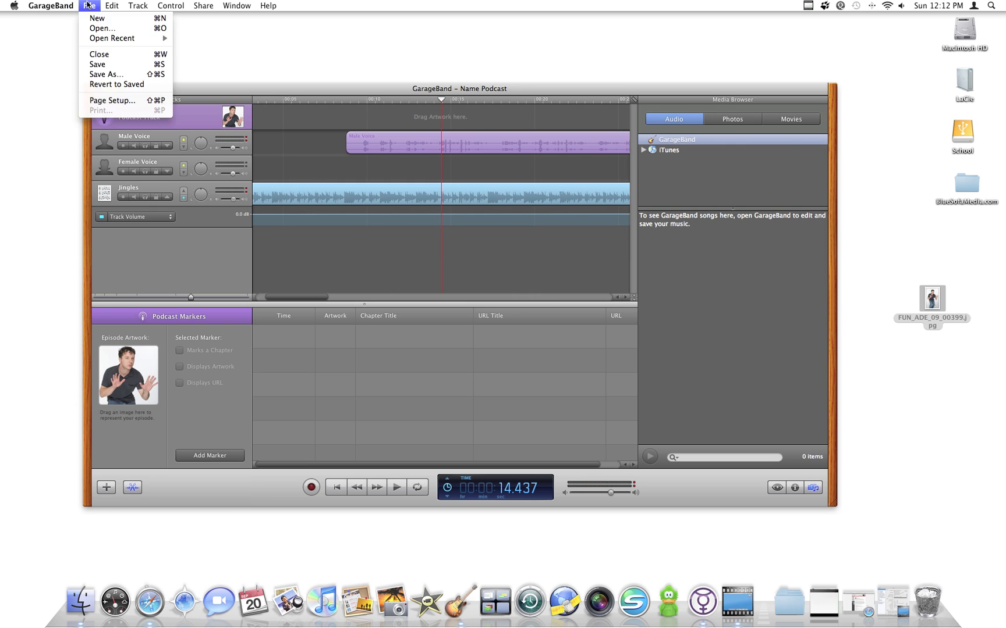
click(93, 64)
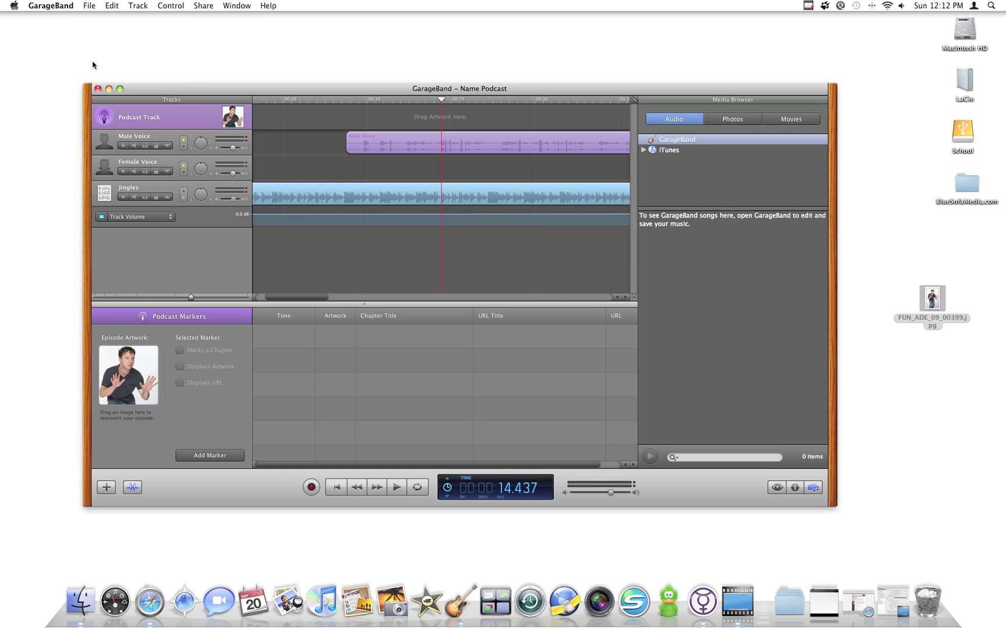
click(203, 5)
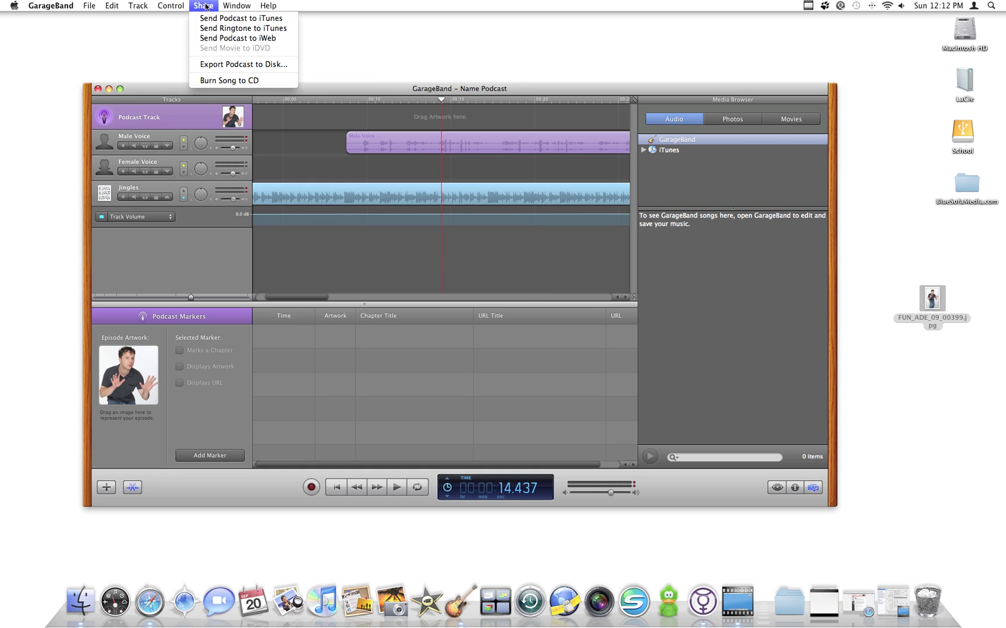